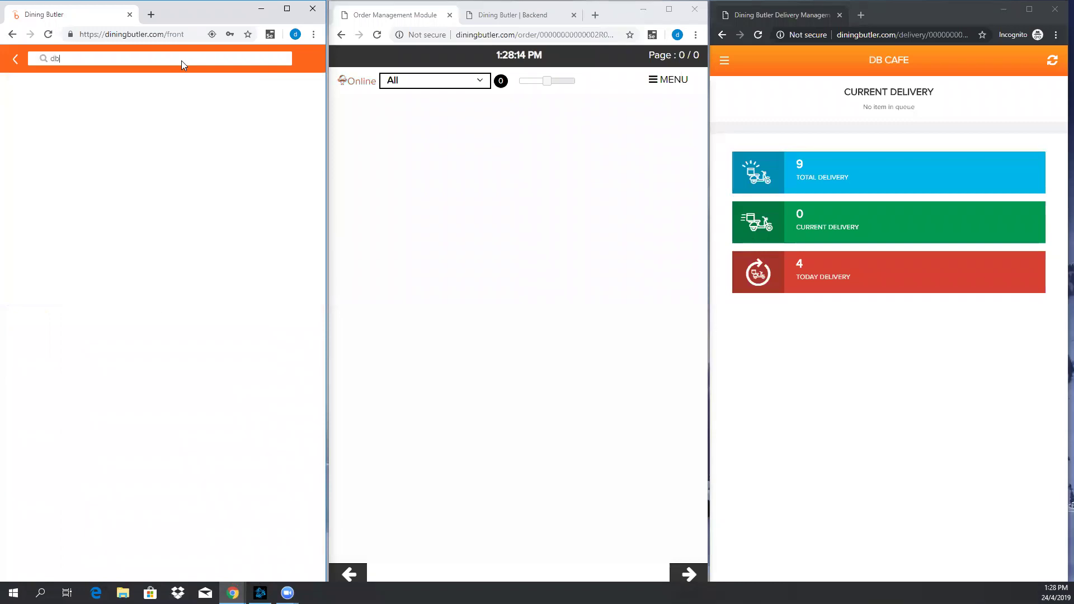
Open DB Cafe from the search results and set the dining preference to Delivery.
{"action": "left_click", "coordinate": [176, 116]}
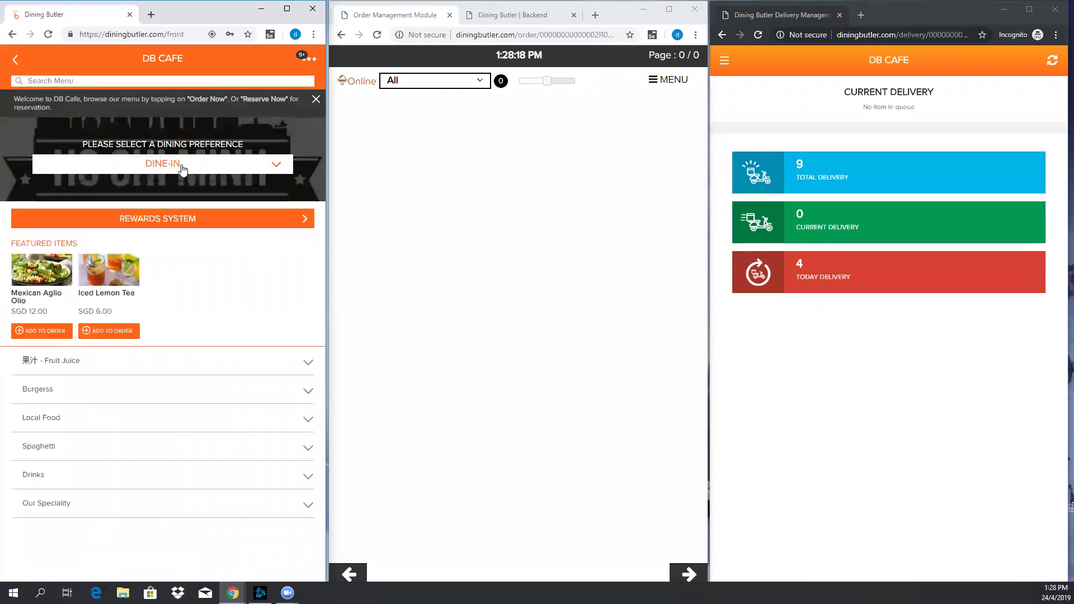
{"action": "left_click", "coordinate": [182, 164]}
{"action": "left_click", "coordinate": [170, 338]}
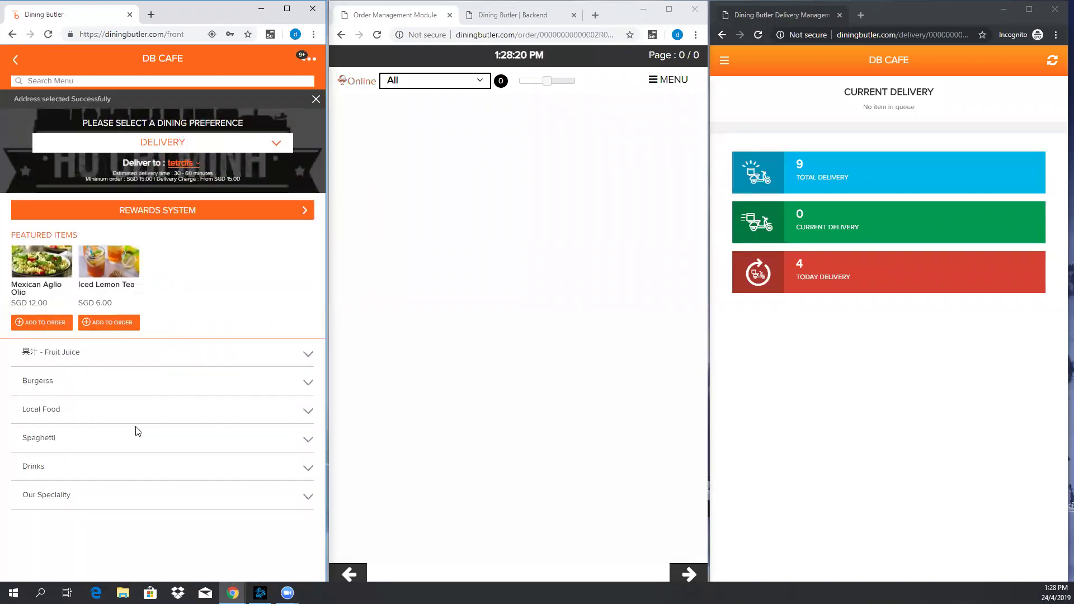
Add one Cajun Garlic Shrimps from the Spaghetti category to the order with its preselected options.
{"action": "left_click", "coordinate": [123, 440]}
{"action": "scroll", "coordinate": [168, 447], "scroll_direction": "down", "scroll_amount": 1}
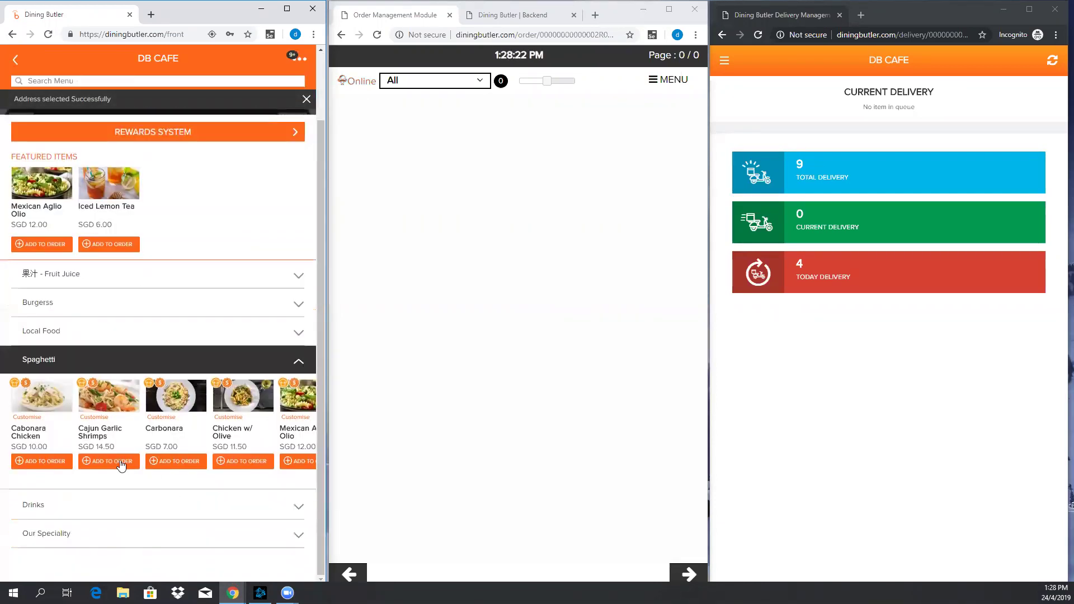
{"action": "left_click", "coordinate": [121, 464]}
{"action": "left_click", "coordinate": [121, 568]}
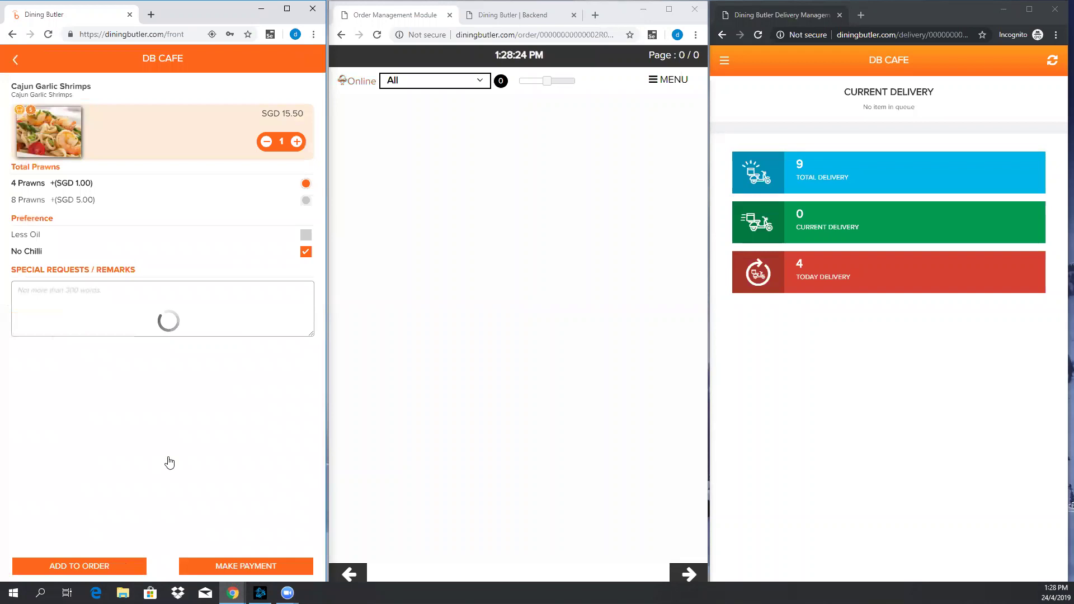
Add one Chicken w/ Olive in medium serving size and continue to the order summary.
{"action": "left_click", "coordinate": [233, 540]}
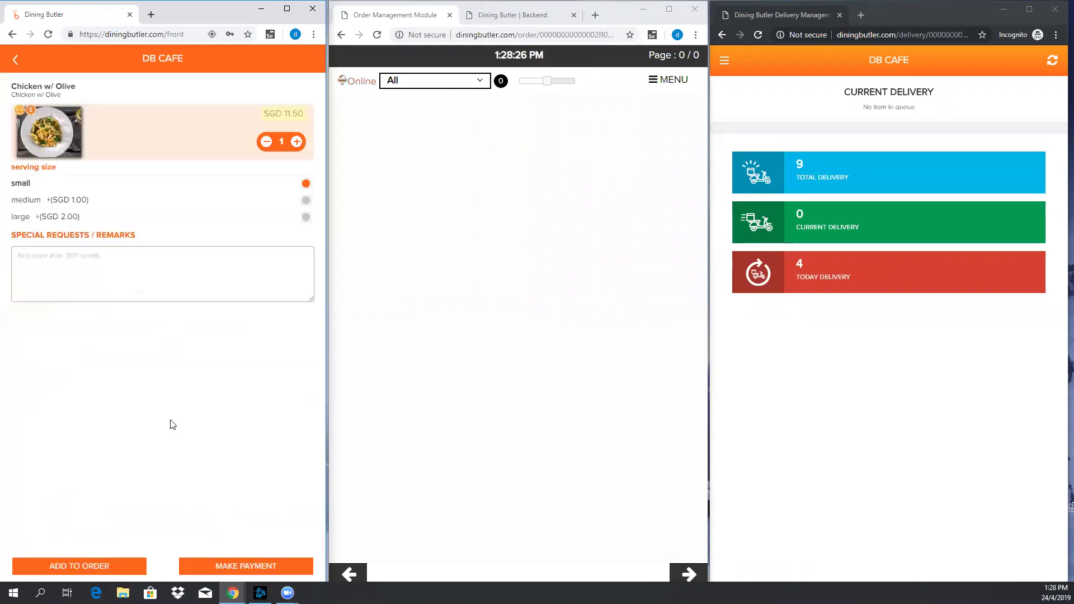
{"action": "left_click", "coordinate": [305, 199]}
{"action": "left_click", "coordinate": [236, 568]}
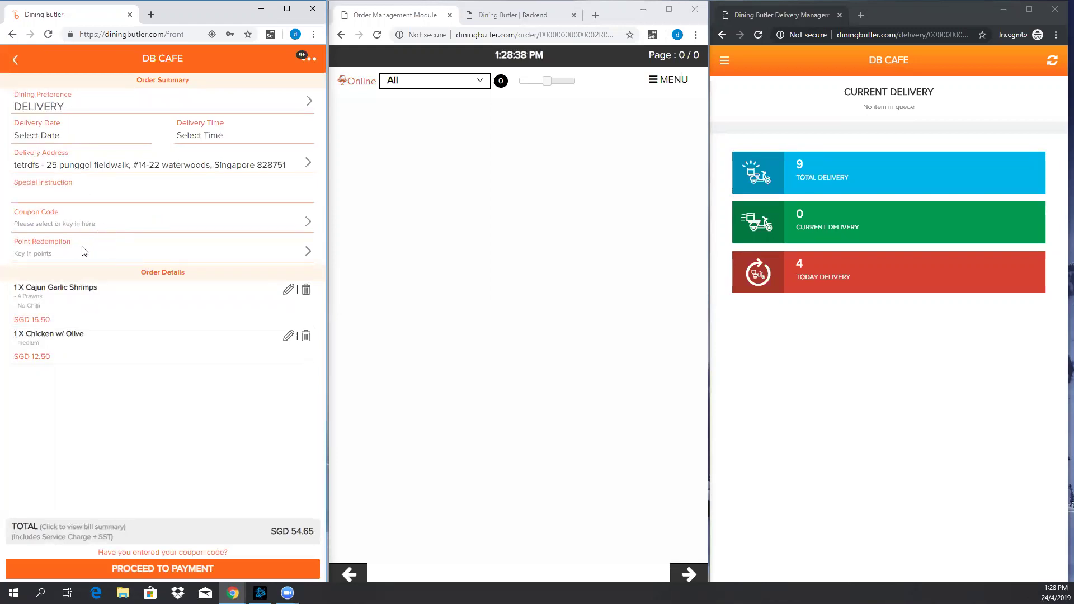
Set the delivery date to 24 Apr 2019 and the delivery time to 1:31 PM.
{"action": "left_click", "coordinate": [95, 137]}
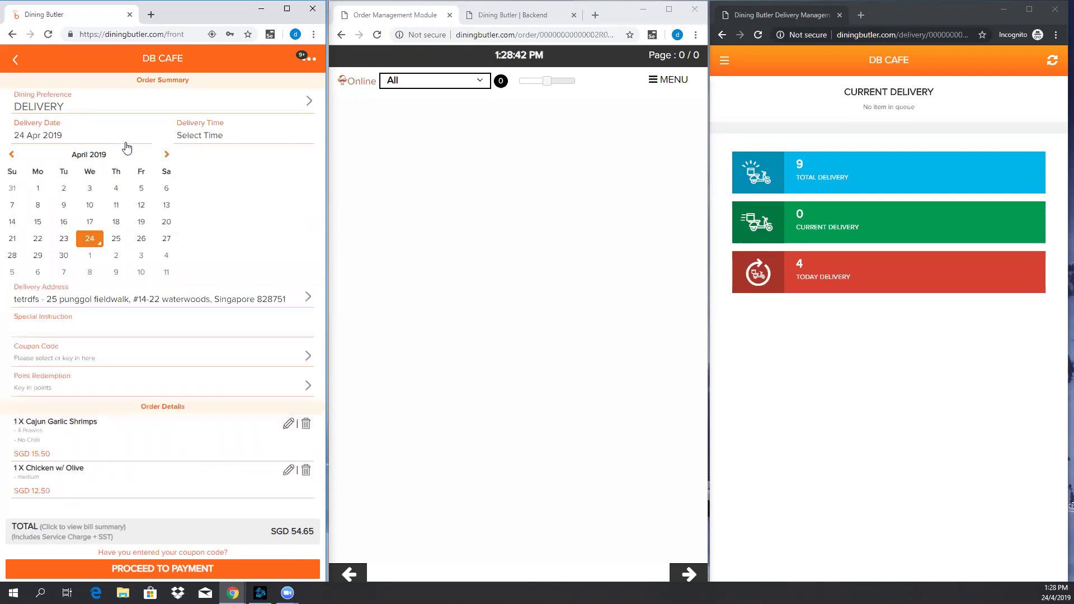
{"action": "left_click", "coordinate": [212, 136]}
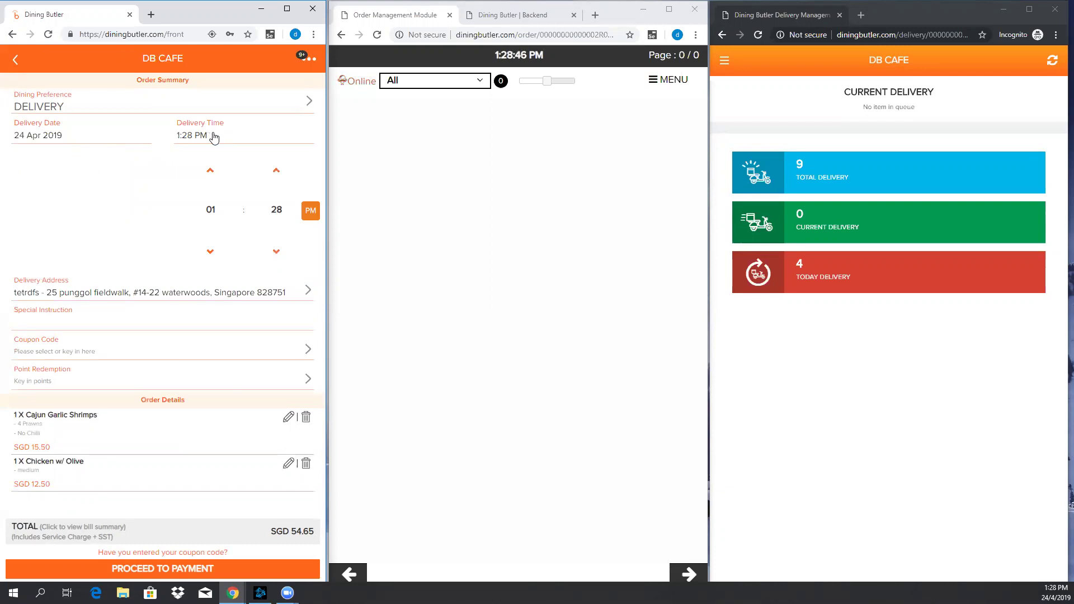
{"action": "left_click", "coordinate": [276, 170]}
{"action": "left_click", "coordinate": [276, 170]}
{"action": "left_click", "coordinate": [276, 170]}
{"action": "left_click", "coordinate": [106, 218]}
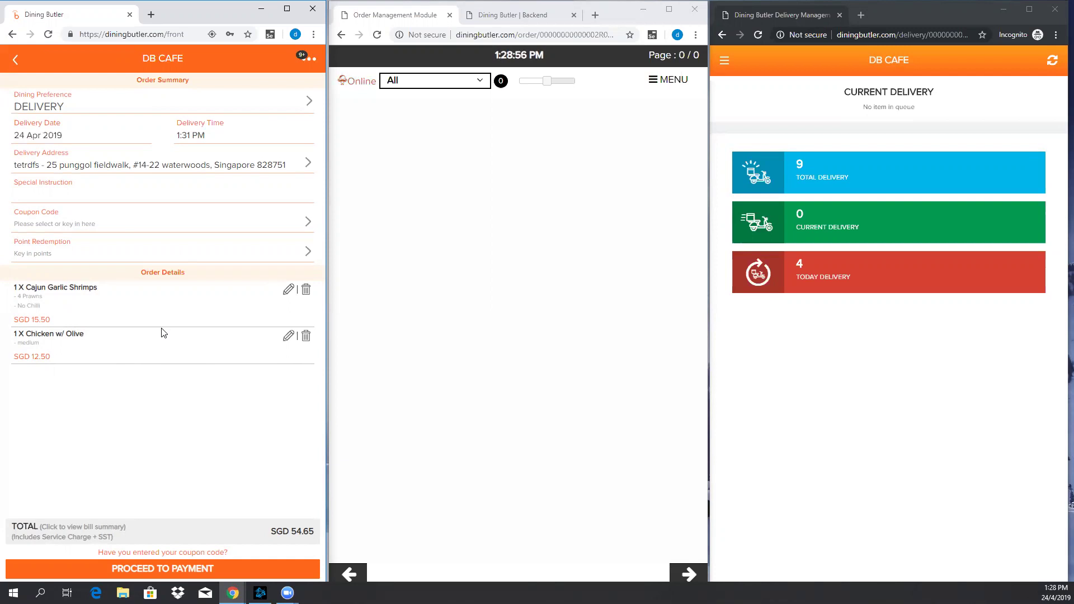
Try to proceed to payment with the 1:31 PM delivery time, and dismiss the resulting notice.
{"action": "left_click", "coordinate": [218, 569]}
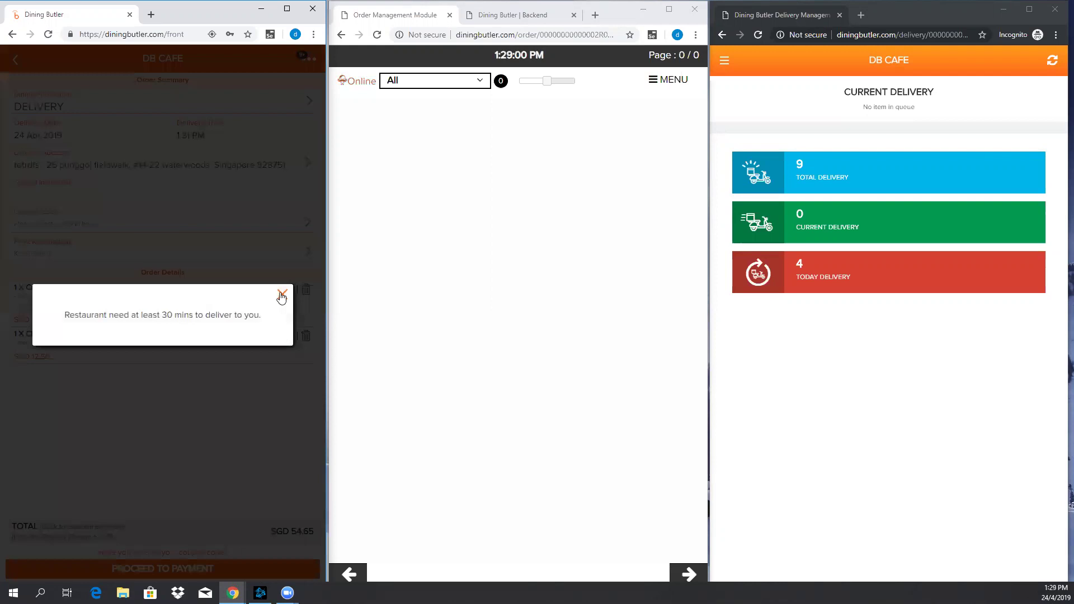
{"action": "left_click_drag", "start_coordinate": [64, 315], "coordinate": [282, 301]}
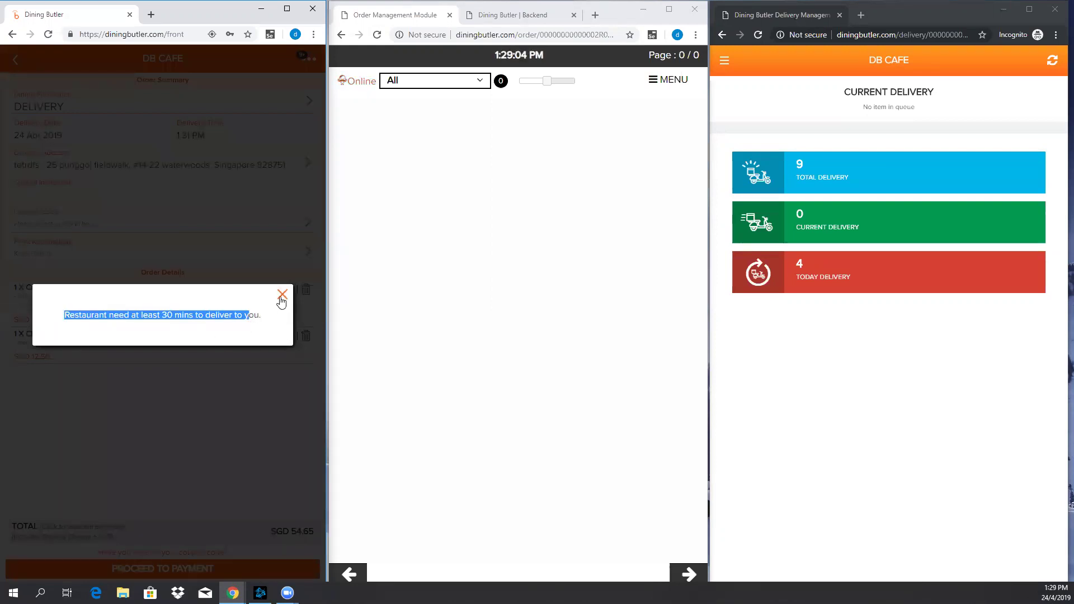
{"action": "left_click", "coordinate": [282, 294]}
Keep the delivery date at 24 Apr 2019 and change the delivery time to 3:31 PM.
{"action": "left_click", "coordinate": [94, 139]}
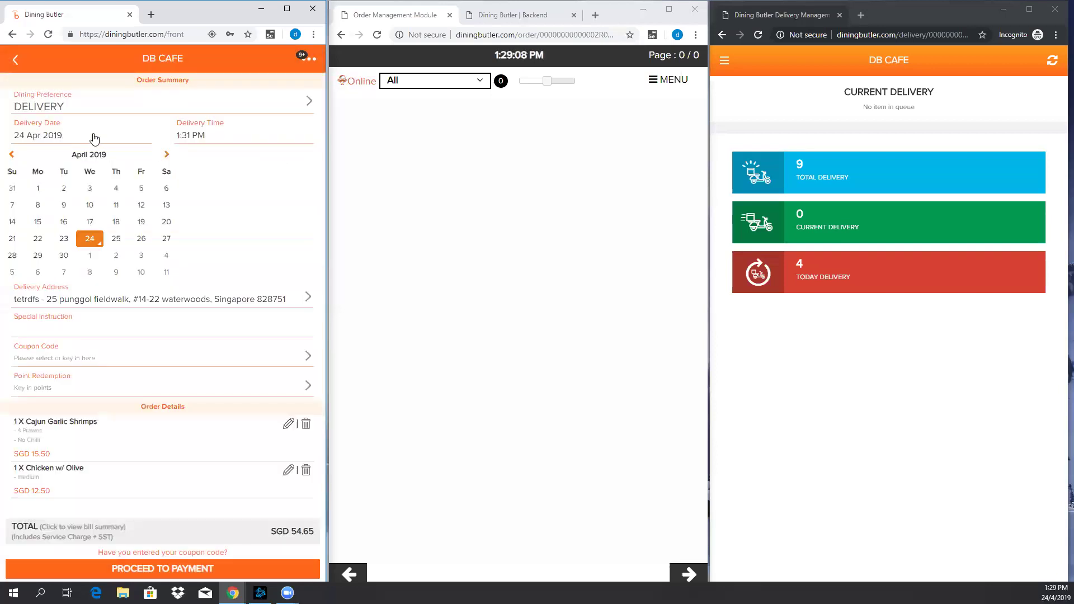
{"action": "left_click", "coordinate": [56, 139]}
{"action": "left_click", "coordinate": [192, 136]}
{"action": "left_click", "coordinate": [210, 170]}
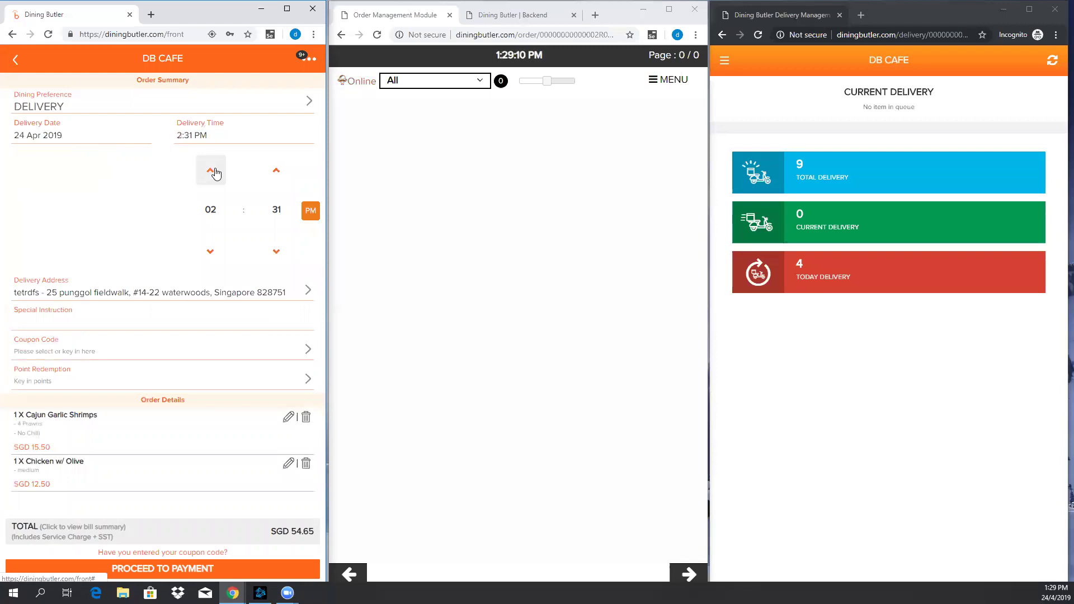
Proceed to payment, choose Cash as the payment mode and submit the two-dish order.
{"action": "left_click", "coordinate": [229, 567]}
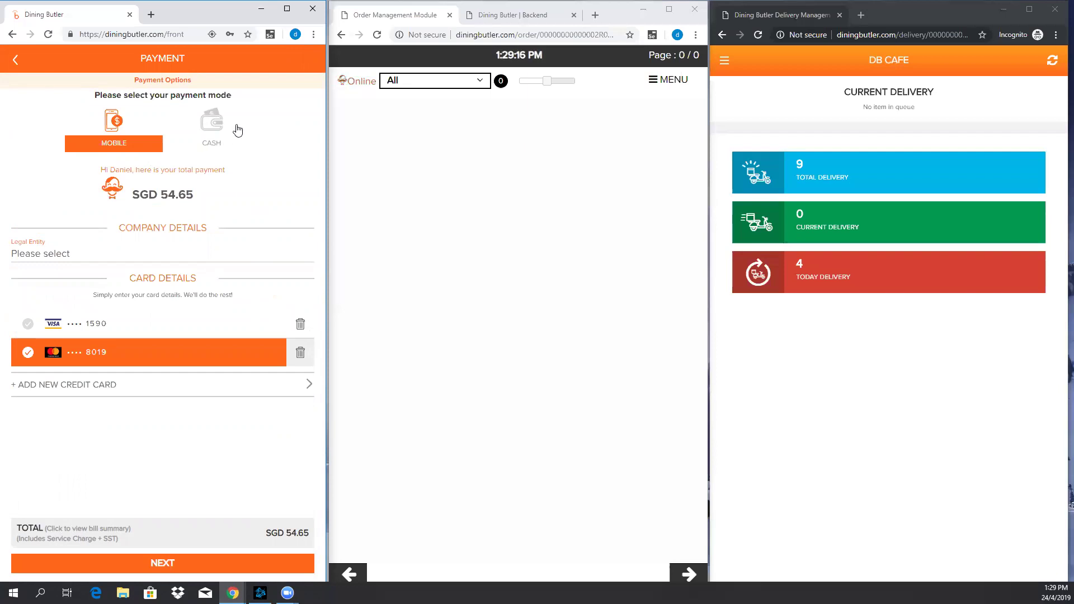
{"action": "left_click", "coordinate": [236, 137]}
{"action": "left_click", "coordinate": [233, 567]}
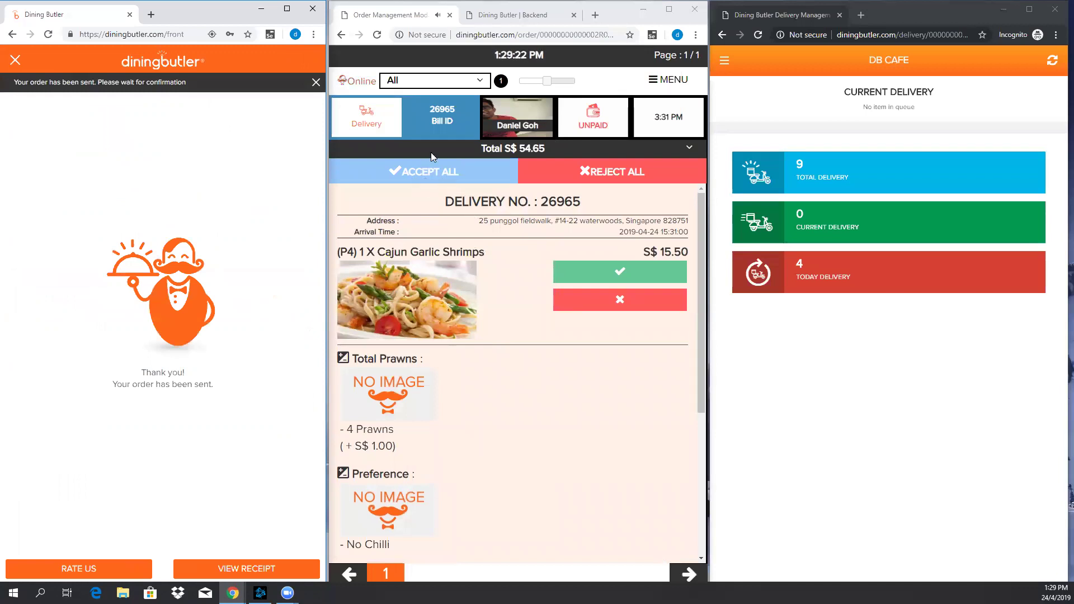
Reject all items of the incoming delivery order in the Order Management Module and clear the order.
{"action": "left_click", "coordinate": [608, 175]}
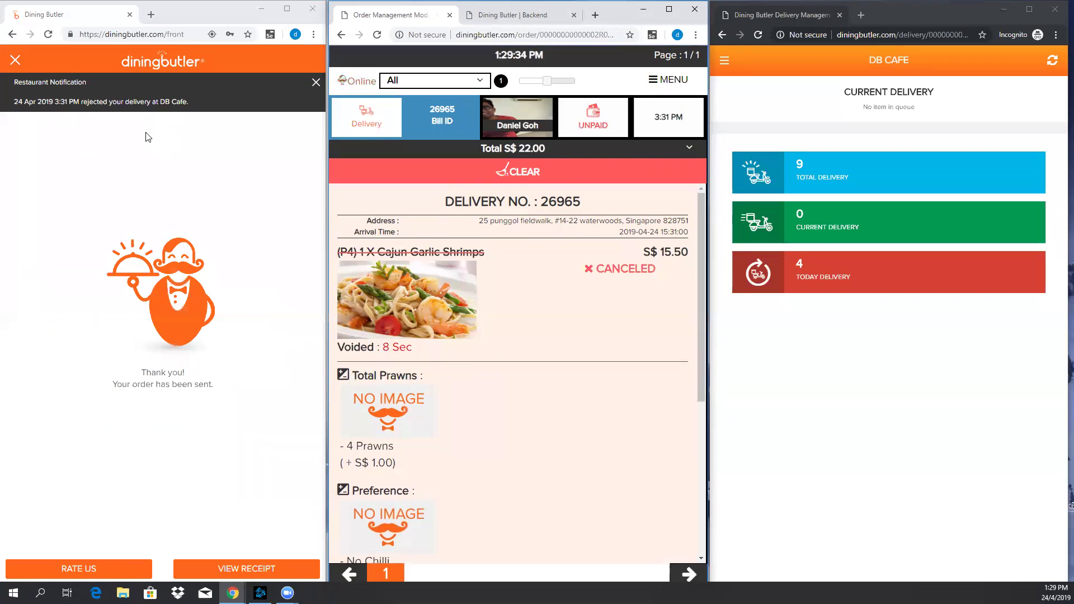
{"action": "left_click", "coordinate": [507, 175]}
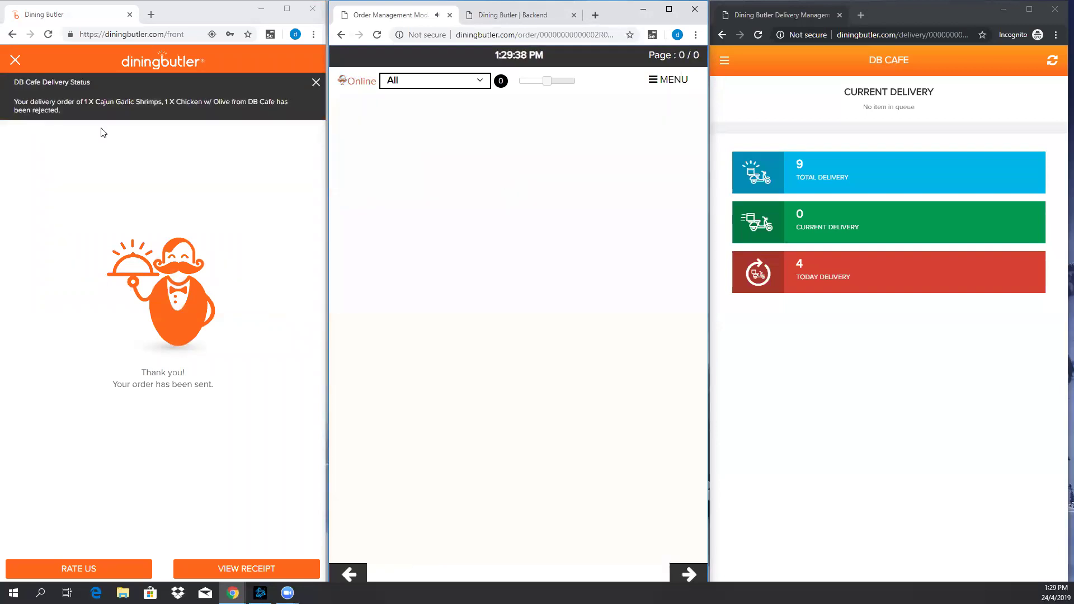
Dismiss the customer's rejection notification and view the receipt and delivery status of the rejected order.
{"action": "left_click", "coordinate": [316, 83]}
{"action": "left_click", "coordinate": [240, 570]}
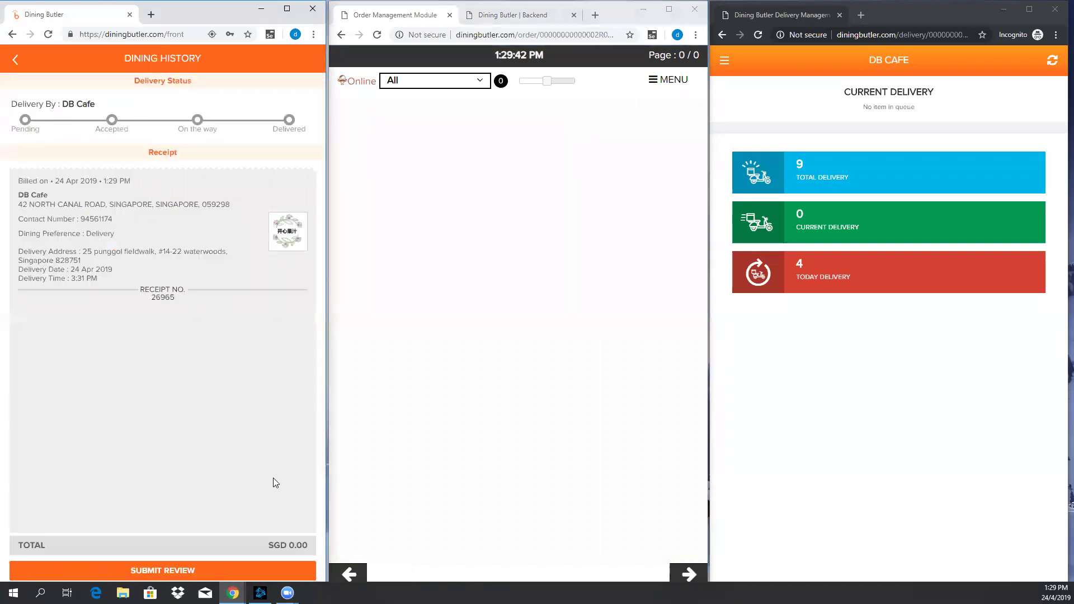
{"action": "left_click_drag", "start_coordinate": [250, 552], "coordinate": [22, 168]}
Leave the receipt, reopen DB Cafe and set the dining preference to Delivery for a new order.
{"action": "left_click", "coordinate": [15, 59]}
{"action": "left_click", "coordinate": [16, 60]}
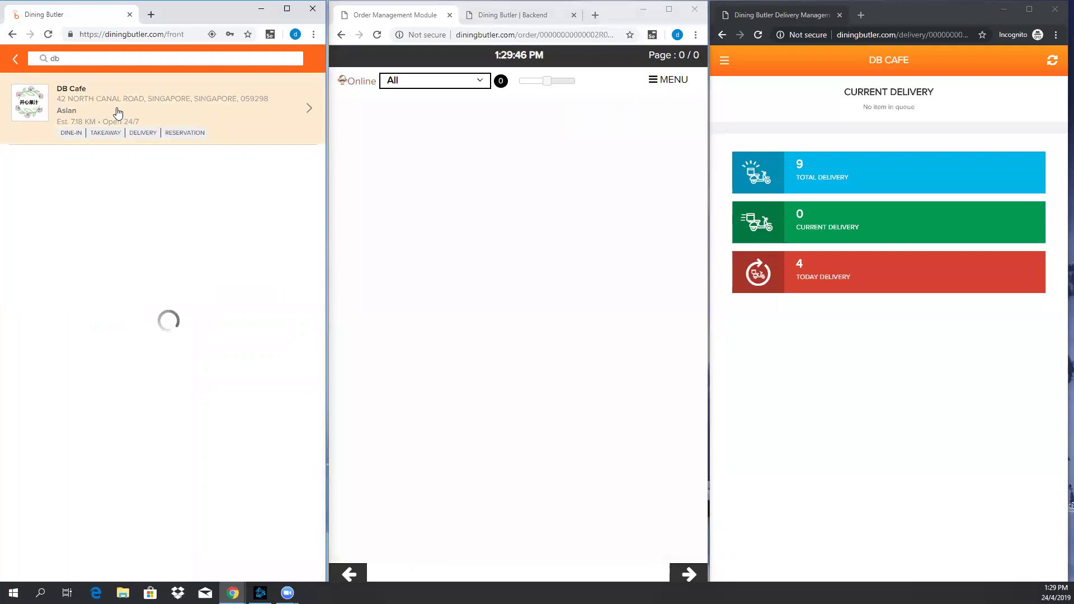
{"action": "left_click", "coordinate": [157, 164]}
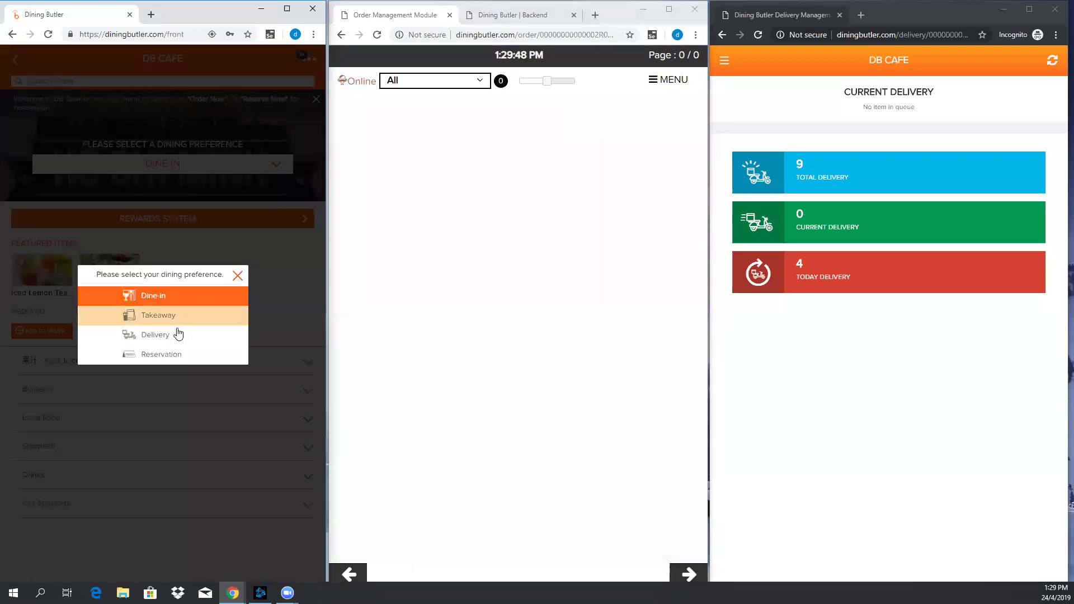
{"action": "left_click", "coordinate": [175, 331]}
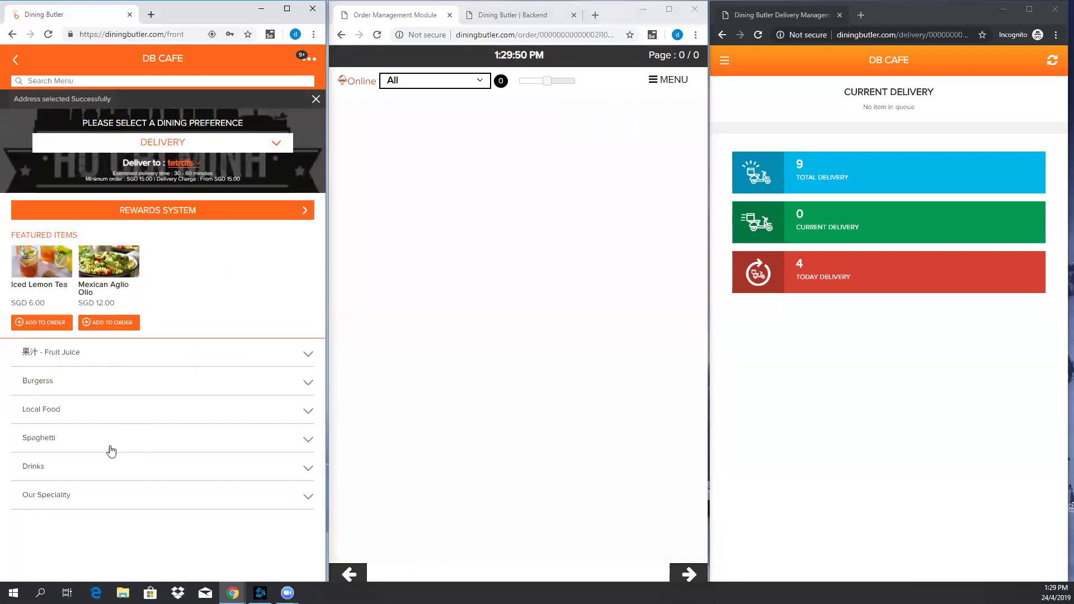
Add three Cabonara Chicken from the Spaghetti category and continue to the order summary.
{"action": "left_click", "coordinate": [109, 439]}
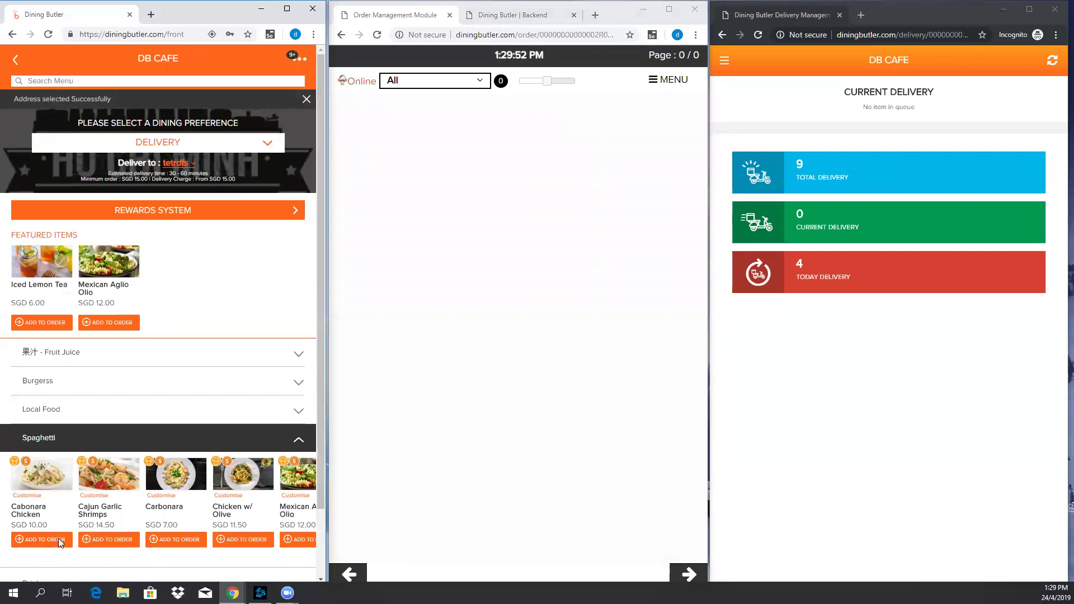
{"action": "left_click", "coordinate": [58, 539]}
{"action": "left_click", "coordinate": [297, 142]}
{"action": "left_click", "coordinate": [296, 142]}
{"action": "left_click", "coordinate": [237, 575]}
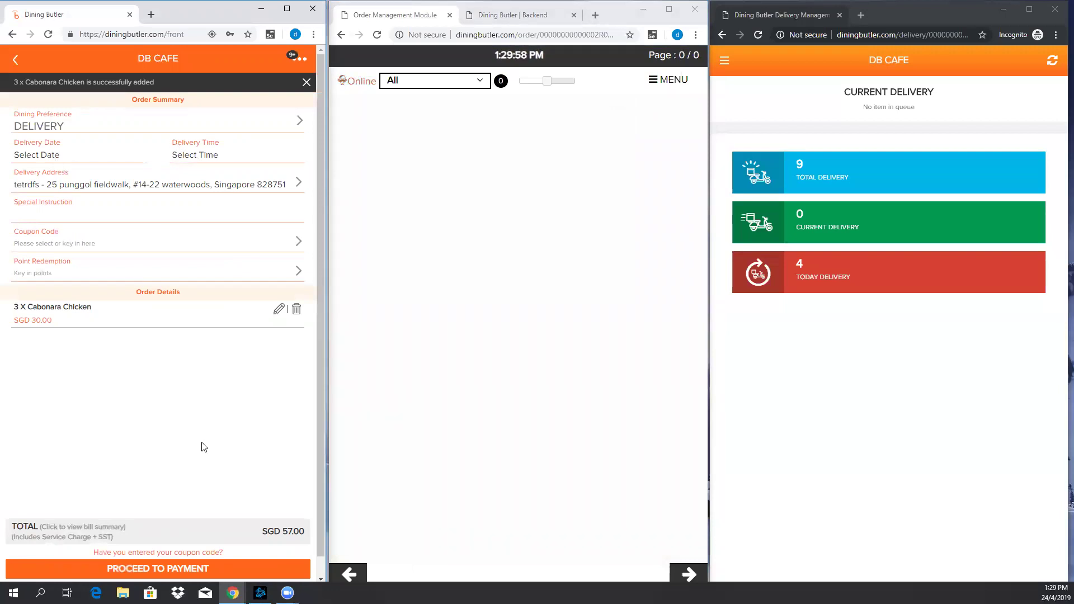
Proceed to payment without a set delivery time, choose Cash and submit the Cabonara Chicken order.
{"action": "left_click", "coordinate": [218, 570]}
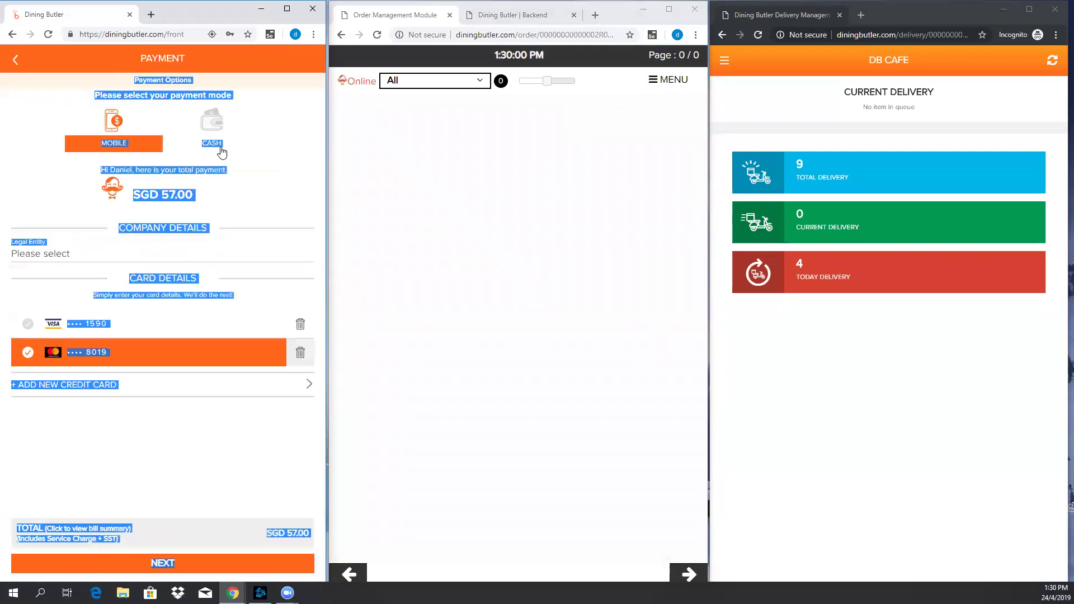
{"action": "left_click", "coordinate": [212, 133]}
{"action": "left_click", "coordinate": [209, 563]}
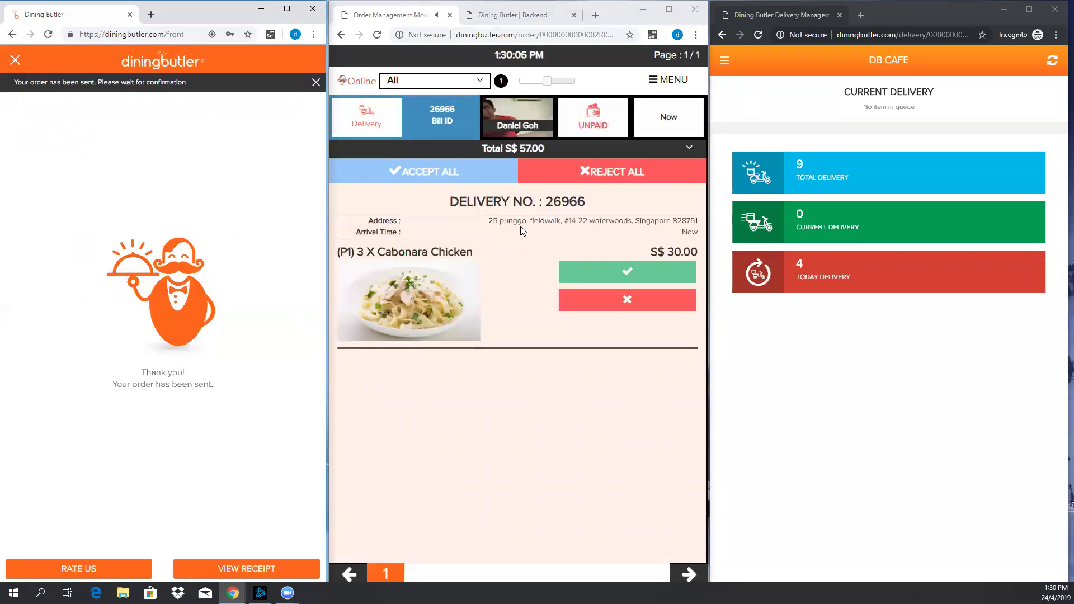
Accept all items of the incoming Cabonara Chicken delivery order in the Order Management Module.
{"action": "left_click", "coordinate": [468, 174]}
{"action": "left_click", "coordinate": [586, 172]}
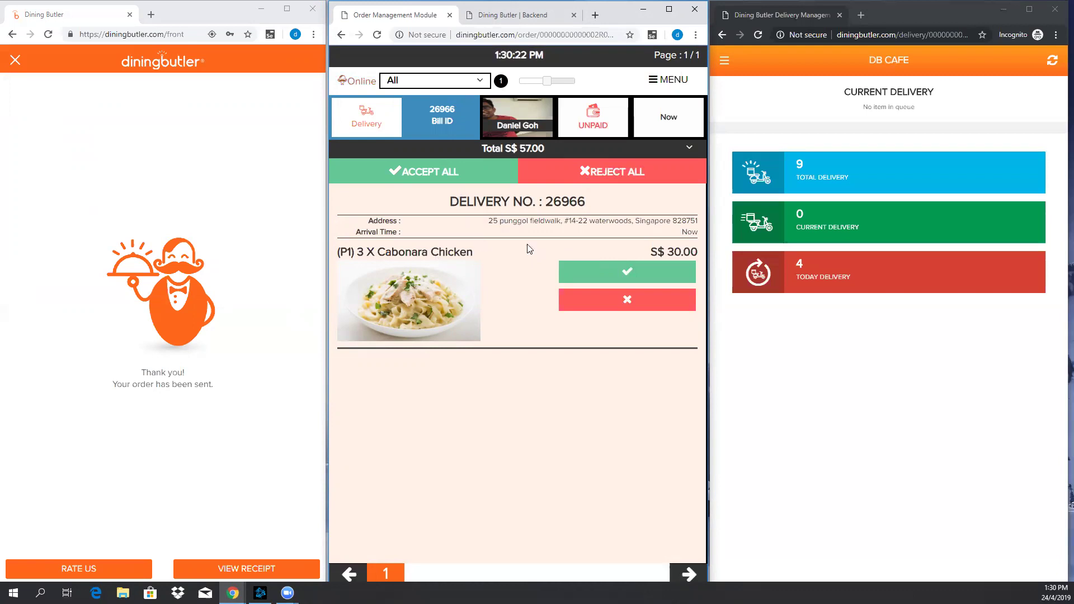
{"action": "left_click", "coordinate": [478, 183]}
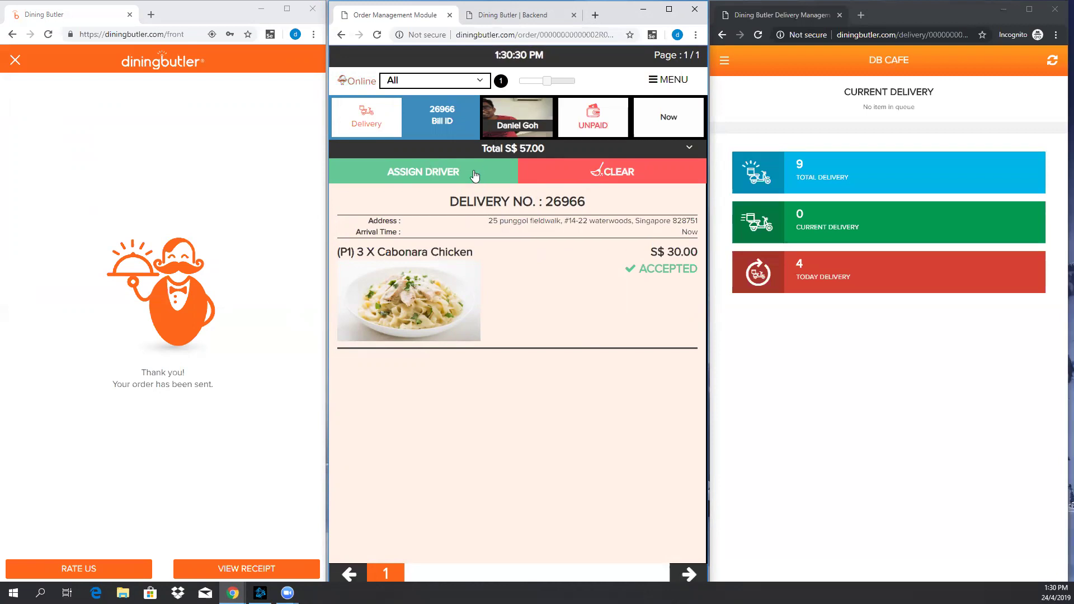
Assign one of the listed drivers to the accepted delivery order and clear it from the incoming orders.
{"action": "left_click", "coordinate": [475, 173]}
{"action": "left_click", "coordinate": [525, 217]}
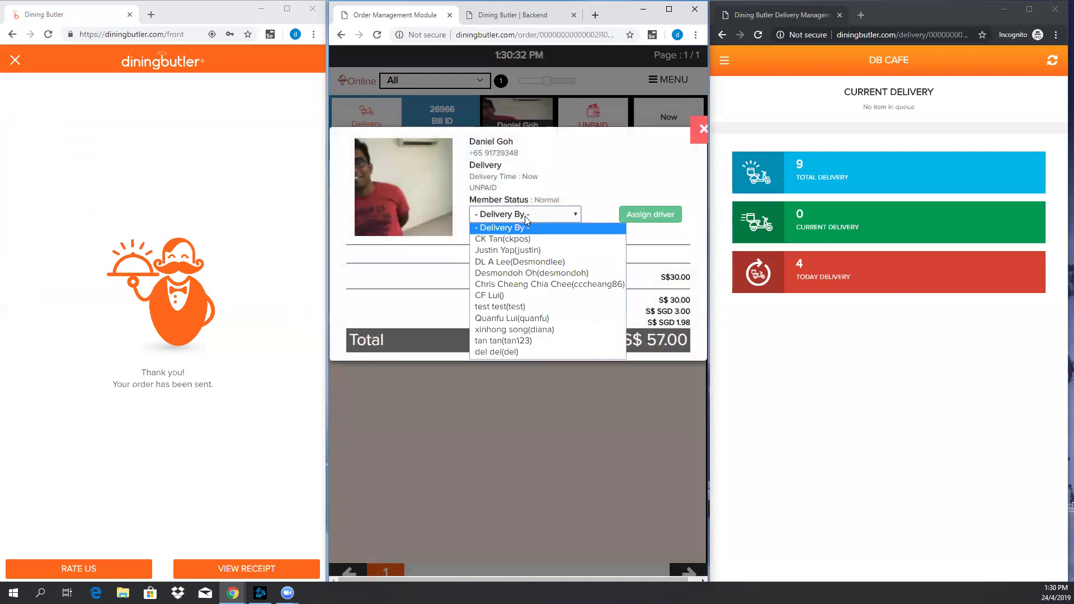
{"action": "left_click", "coordinate": [534, 314]}
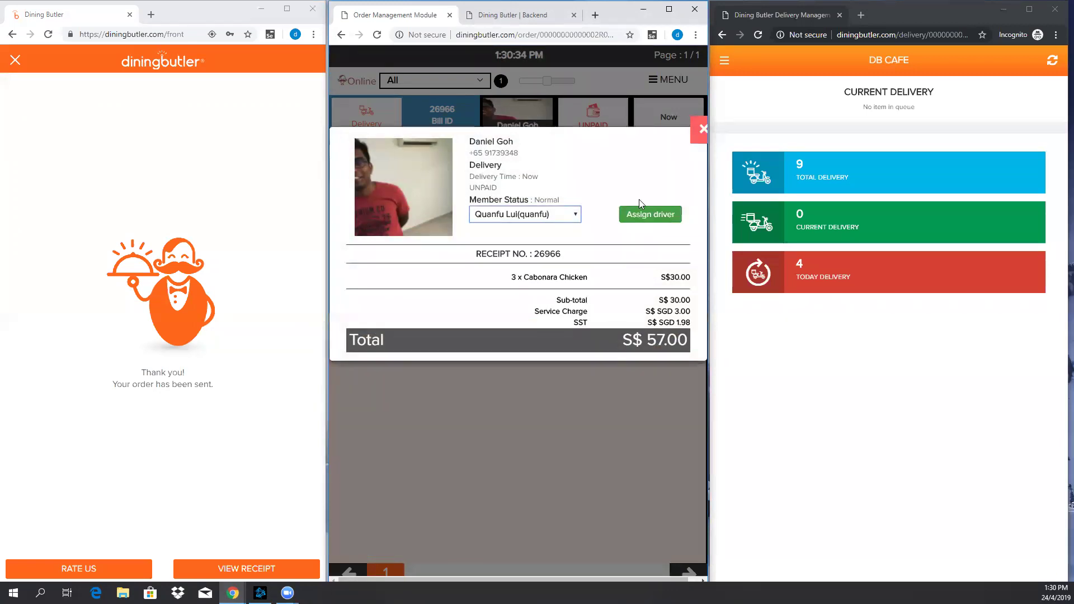
{"action": "left_click", "coordinate": [649, 215]}
{"action": "key", "text": "Return"}
{"action": "left_click", "coordinate": [703, 130]}
{"action": "left_click", "coordinate": [631, 174]}
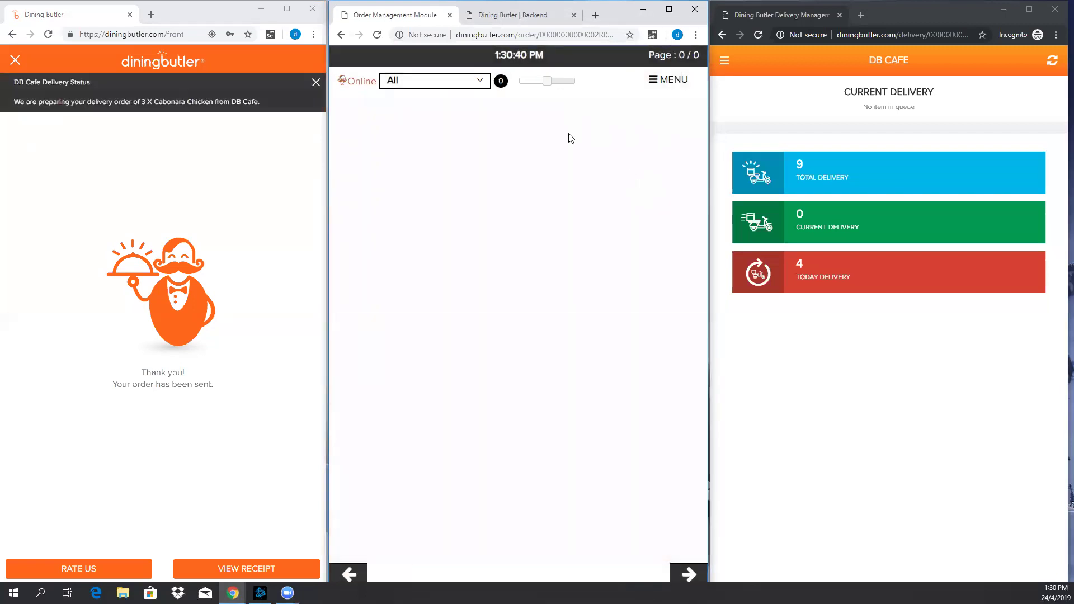
Open the restaurant's delivery list and view the details of the delivery that is on the way.
{"action": "left_click", "coordinate": [669, 81]}
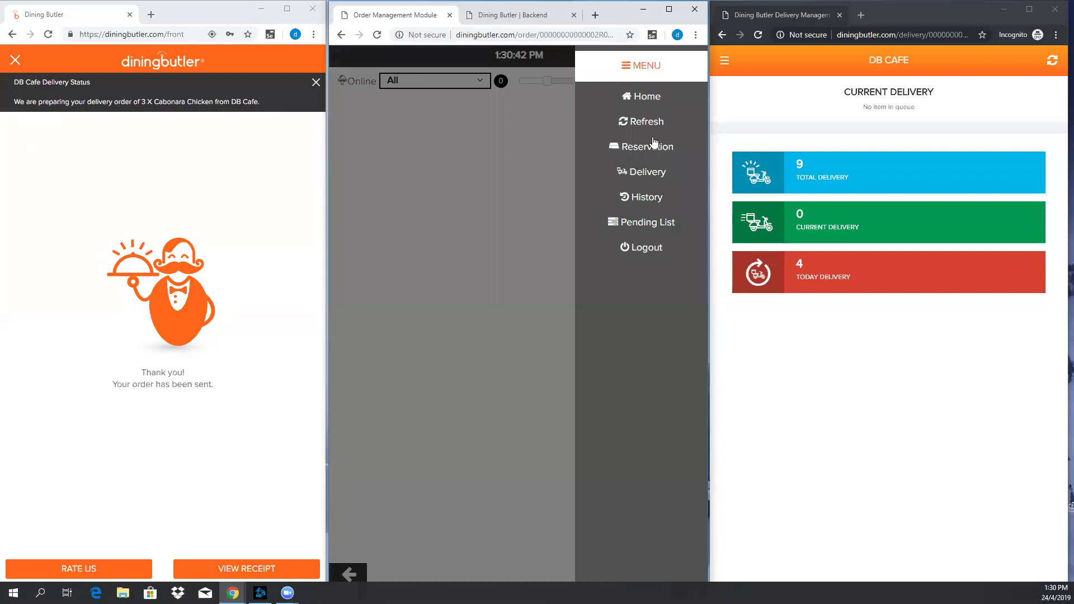
{"action": "left_click", "coordinate": [651, 174]}
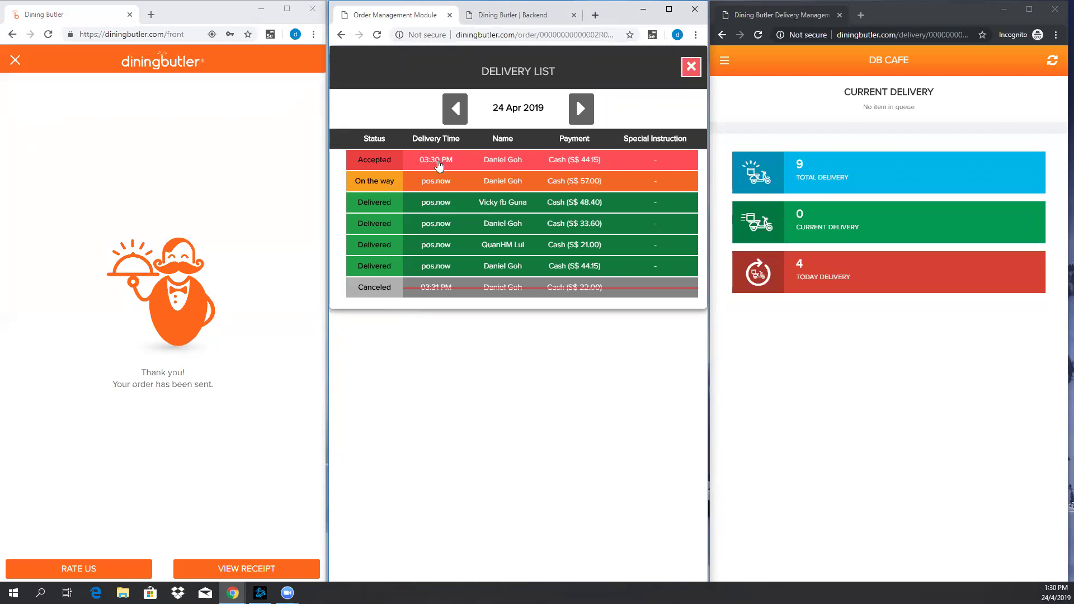
{"action": "left_click", "coordinate": [437, 188]}
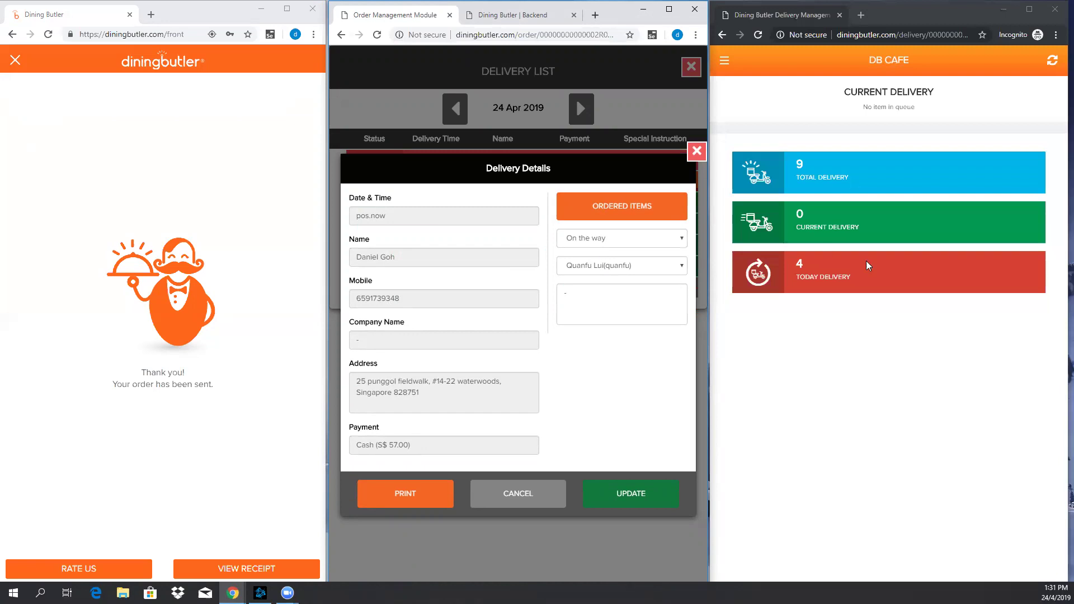
Refresh the driver's delivery page, open the current delivery, mark it as Full Payment and confirm its completion.
{"action": "left_click", "coordinate": [1052, 61]}
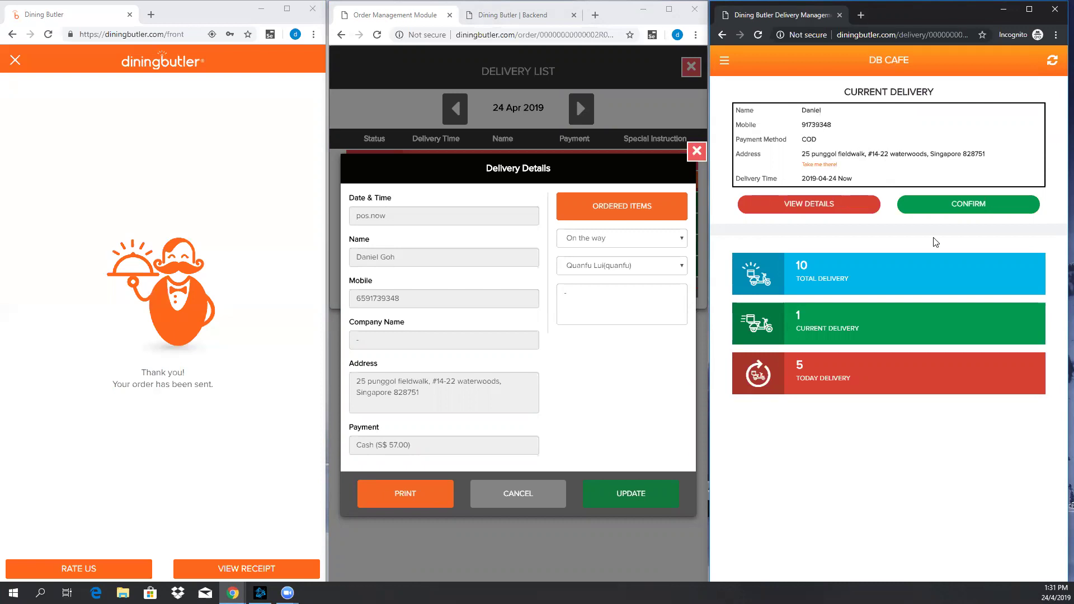
{"action": "left_click", "coordinate": [957, 205]}
{"action": "left_click", "coordinate": [912, 329]}
{"action": "left_click", "coordinate": [751, 286]}
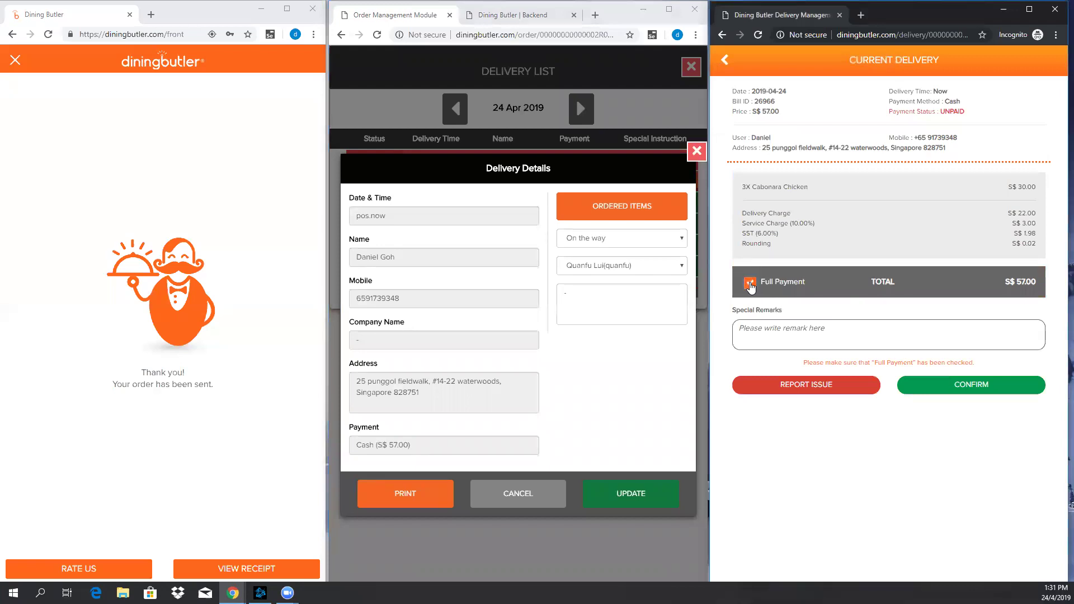
{"action": "left_click", "coordinate": [818, 338]}
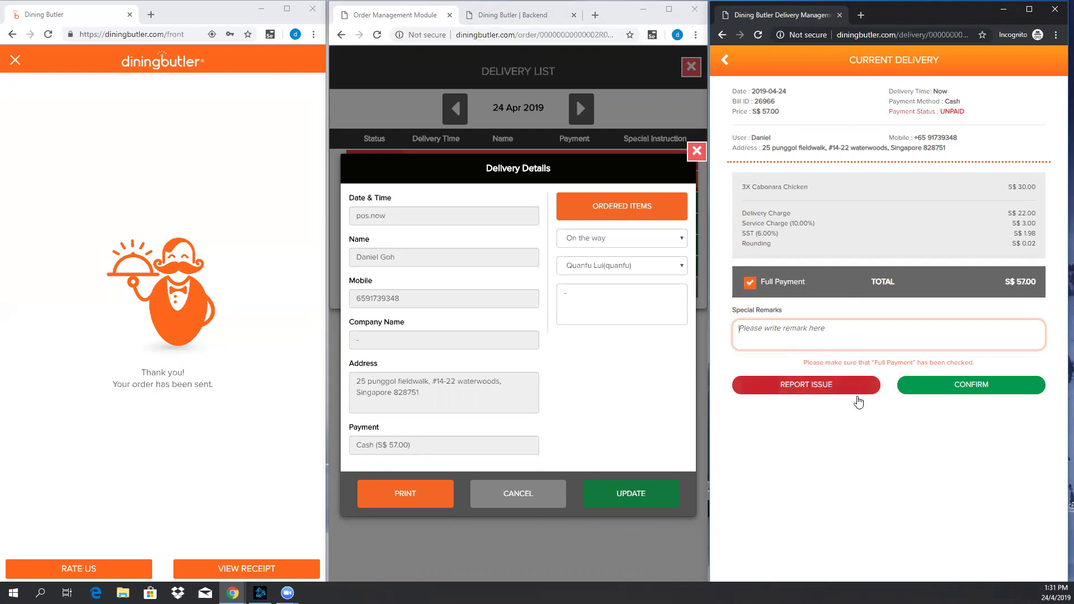
{"action": "left_click", "coordinate": [955, 391]}
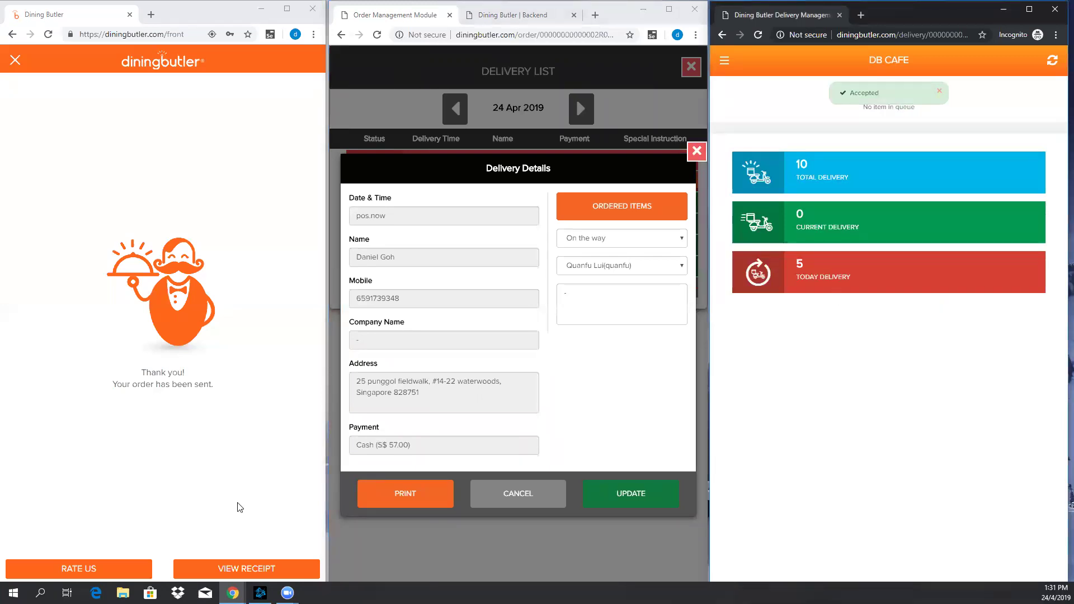
Check the completed order's delivery status on the customer's receipt and in the restaurant's reopened delivery list.
{"action": "left_click", "coordinate": [240, 570]}
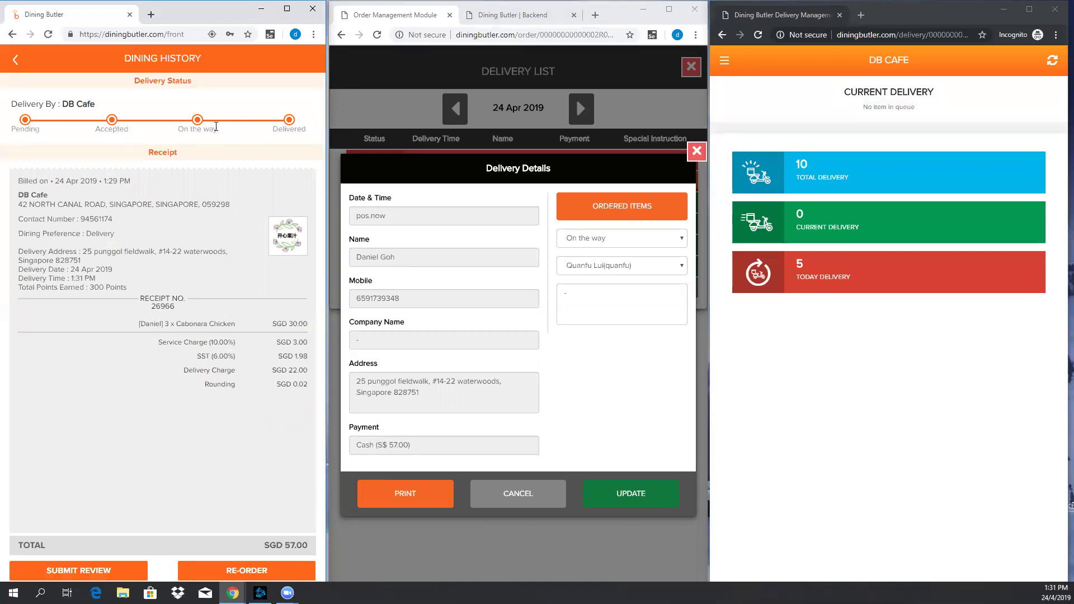
{"action": "double_click", "coordinate": [299, 126]}
{"action": "left_click", "coordinate": [697, 151]}
{"action": "left_click", "coordinate": [692, 67]}
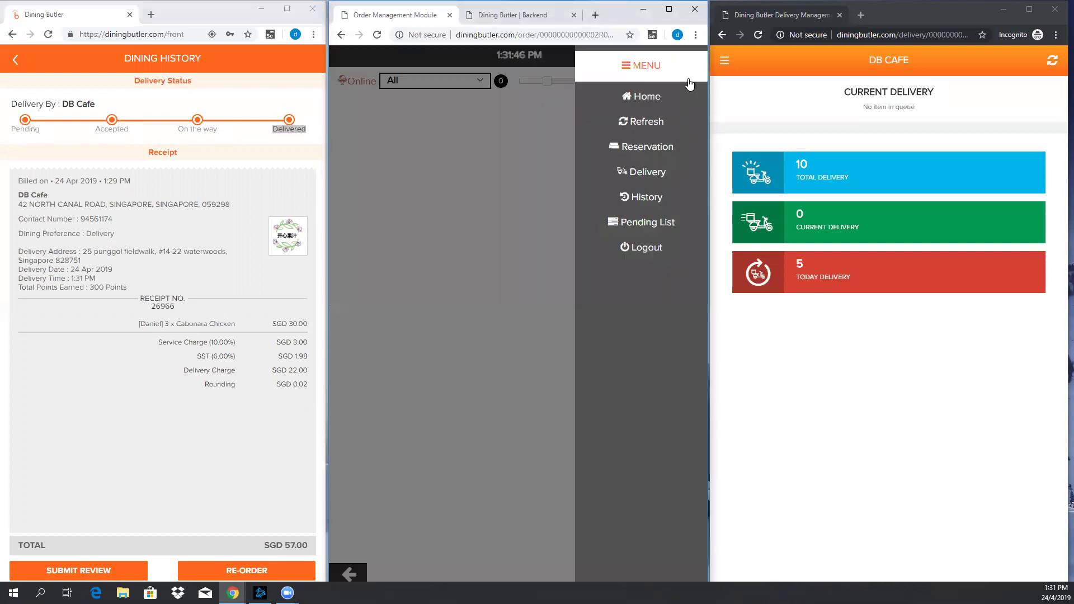
{"action": "left_click", "coordinate": [649, 173]}
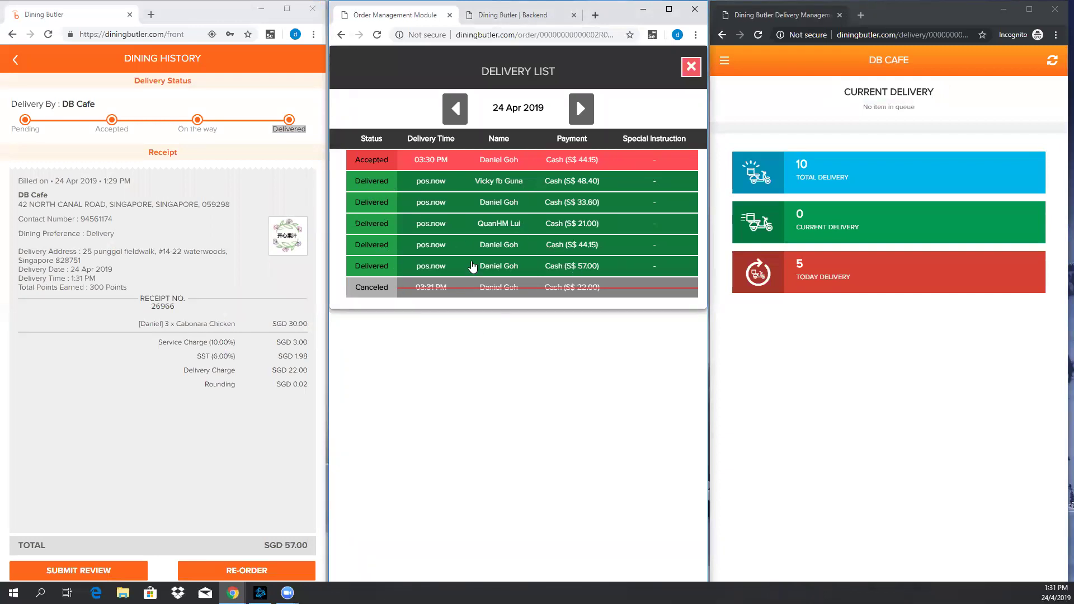
{"action": "left_click", "coordinate": [692, 67]}
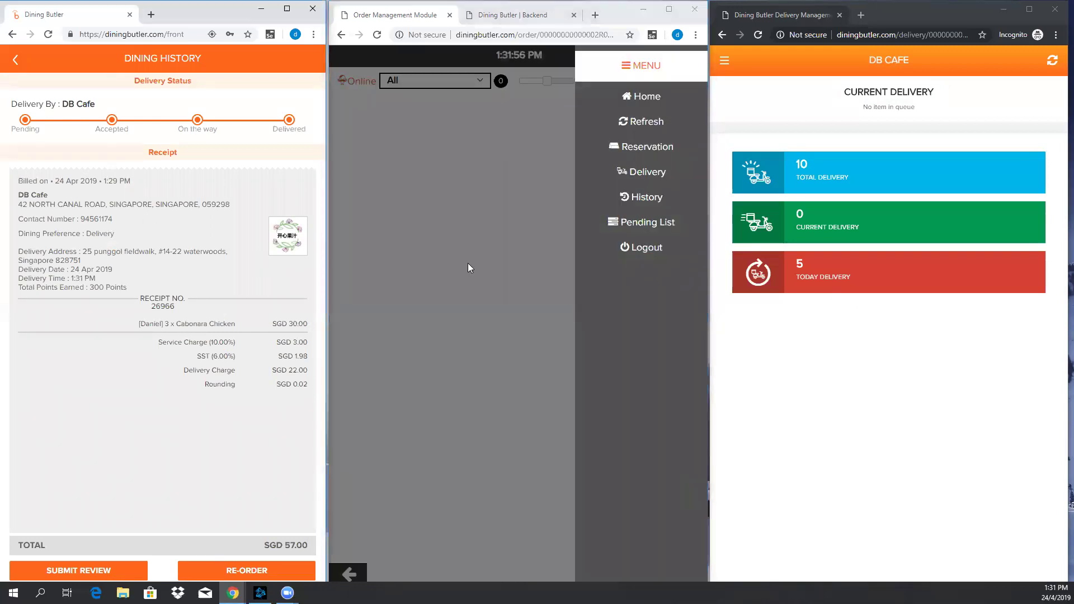
{"action": "left_click", "coordinate": [495, 229]}
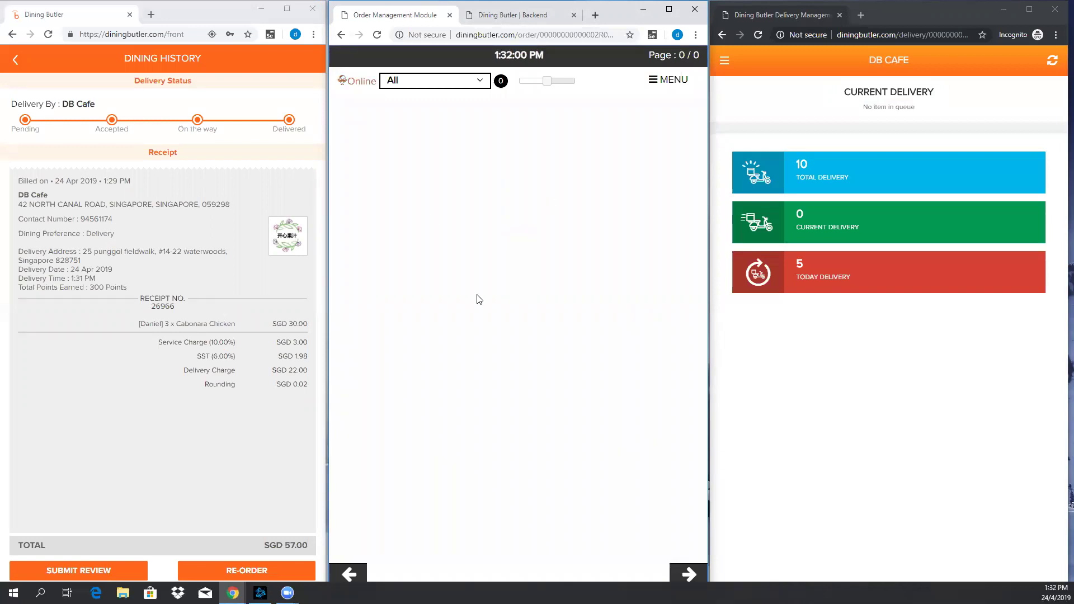
{"action": "left_click", "coordinate": [963, 288]}
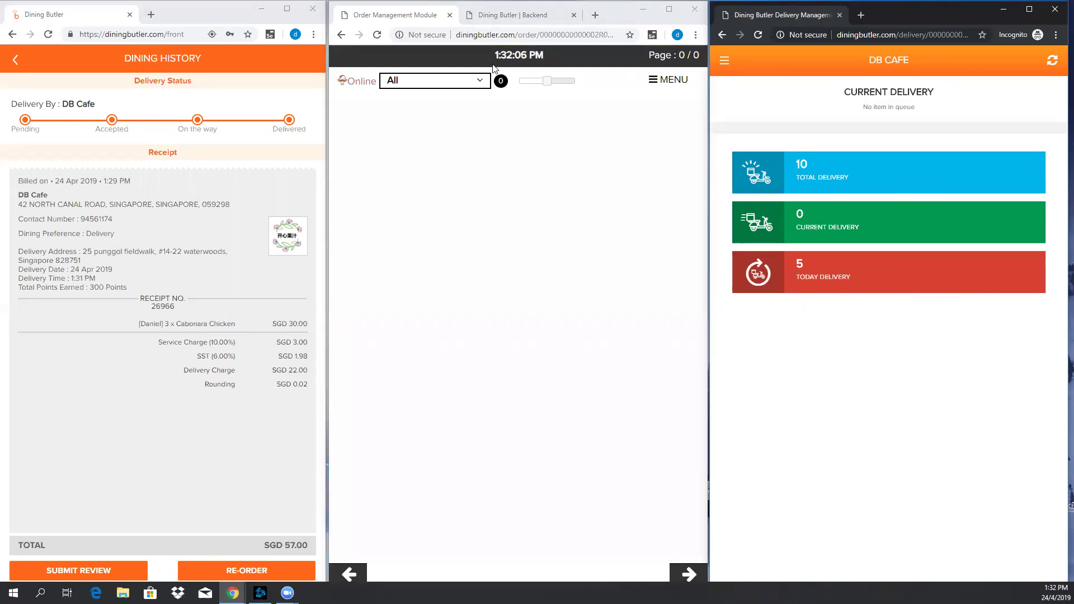
Examine the Delivery Management Module settings in the Dining Butler backend, including the available Distance Type options.
{"action": "left_click", "coordinate": [508, 19]}
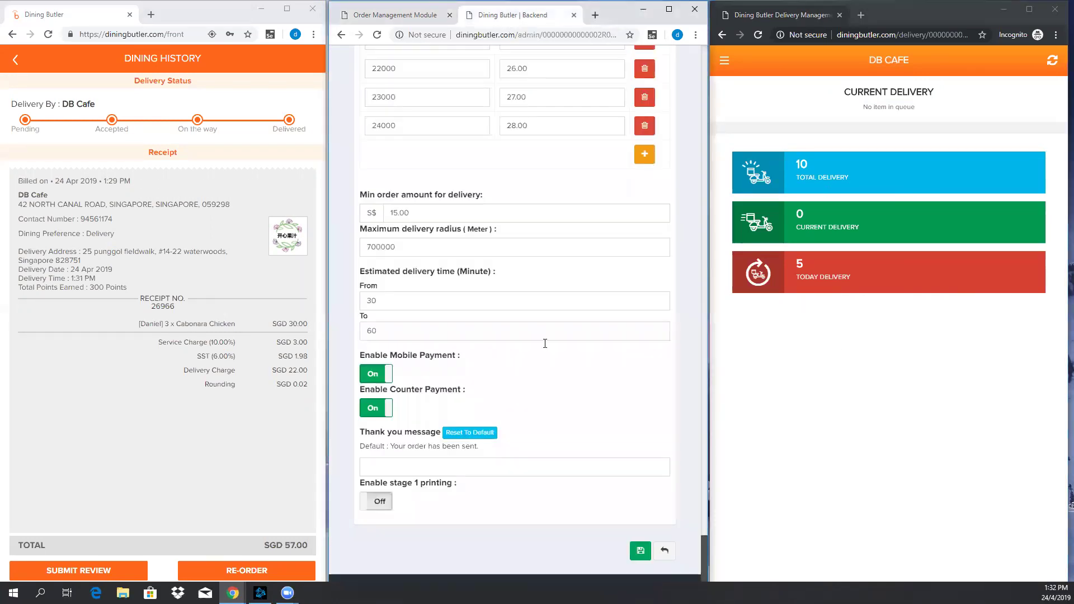
{"action": "scroll", "coordinate": [554, 370], "scroll_direction": "up", "scroll_amount": 15}
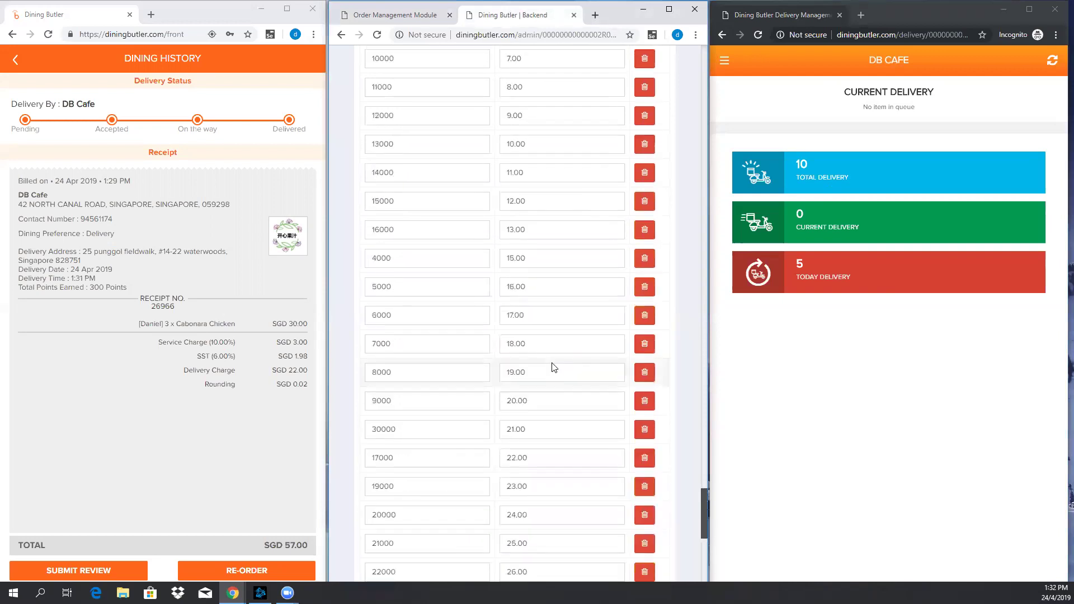
{"action": "scroll", "coordinate": [553, 364], "scroll_direction": "up", "scroll_amount": 3}
{"action": "scroll", "coordinate": [552, 365], "scroll_direction": "down", "scroll_amount": 3}
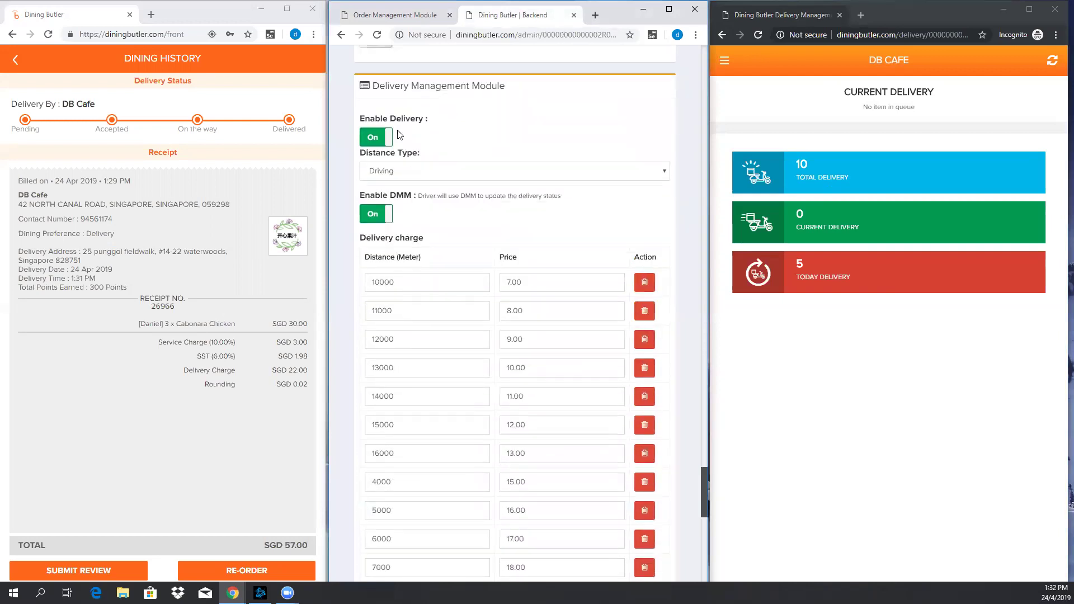
{"action": "left_click", "coordinate": [431, 173]}
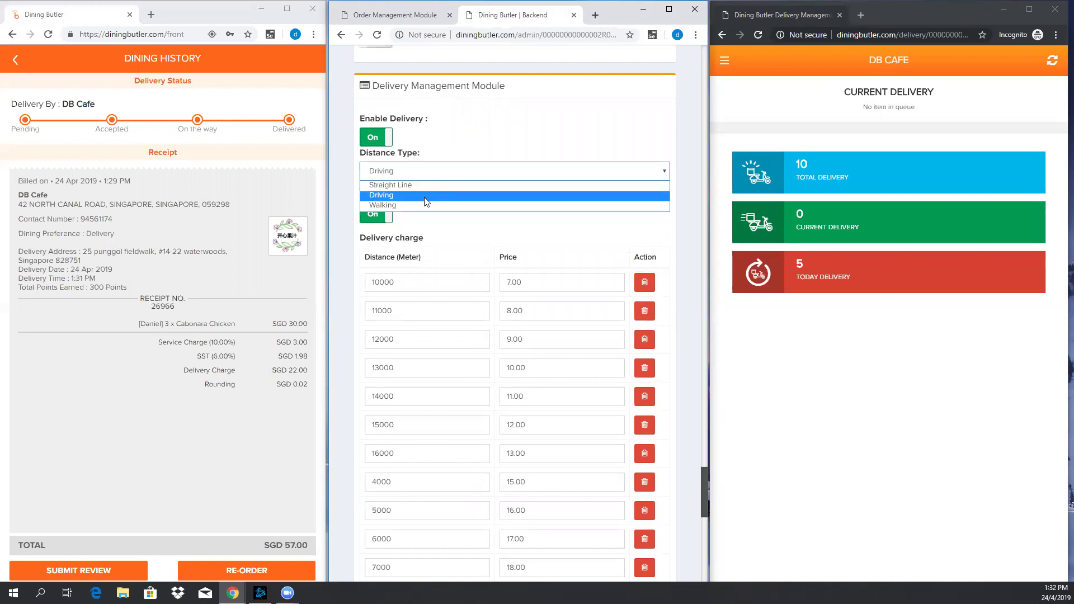
{"action": "left_click", "coordinate": [428, 216]}
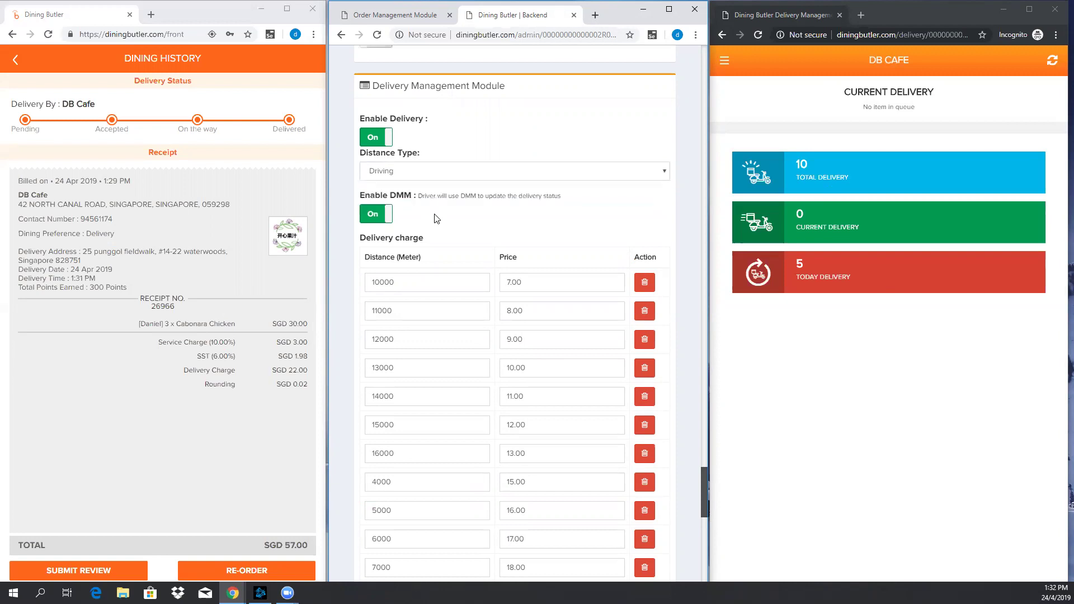
Examine the Enable DMM setting, the delivery charges by distance, the minimum order amount, the delivery radius and the payment options.
{"action": "scroll", "coordinate": [425, 213], "scroll_direction": "down", "scroll_amount": 2}
{"action": "scroll", "coordinate": [386, 145], "scroll_direction": "up", "scroll_amount": 1}
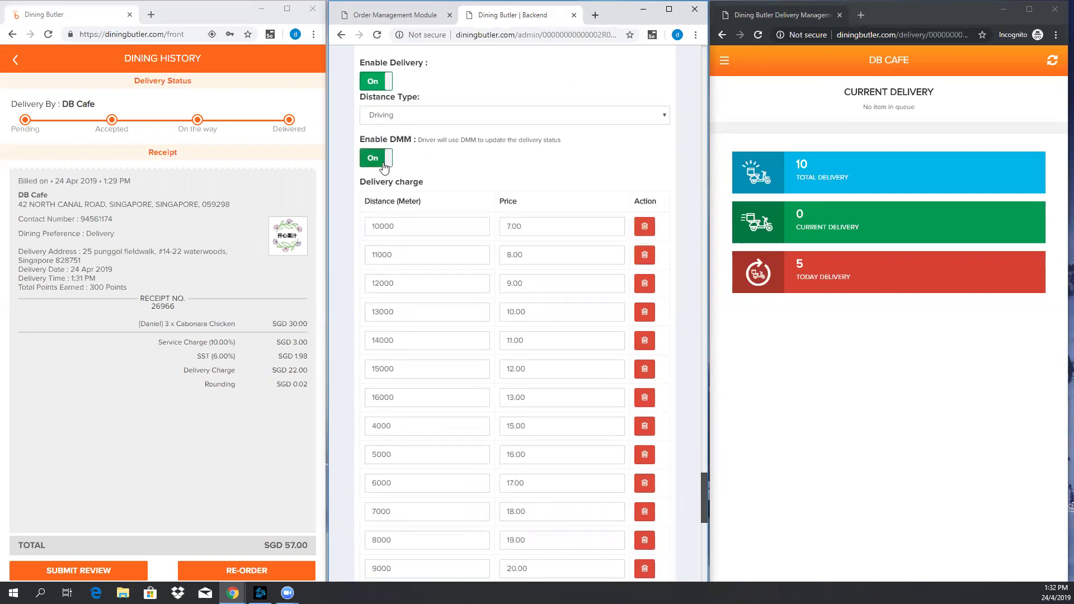
{"action": "left_click", "coordinate": [382, 166]}
{"action": "left_click", "coordinate": [378, 161]}
{"action": "scroll", "coordinate": [503, 193], "scroll_direction": "down", "scroll_amount": 2}
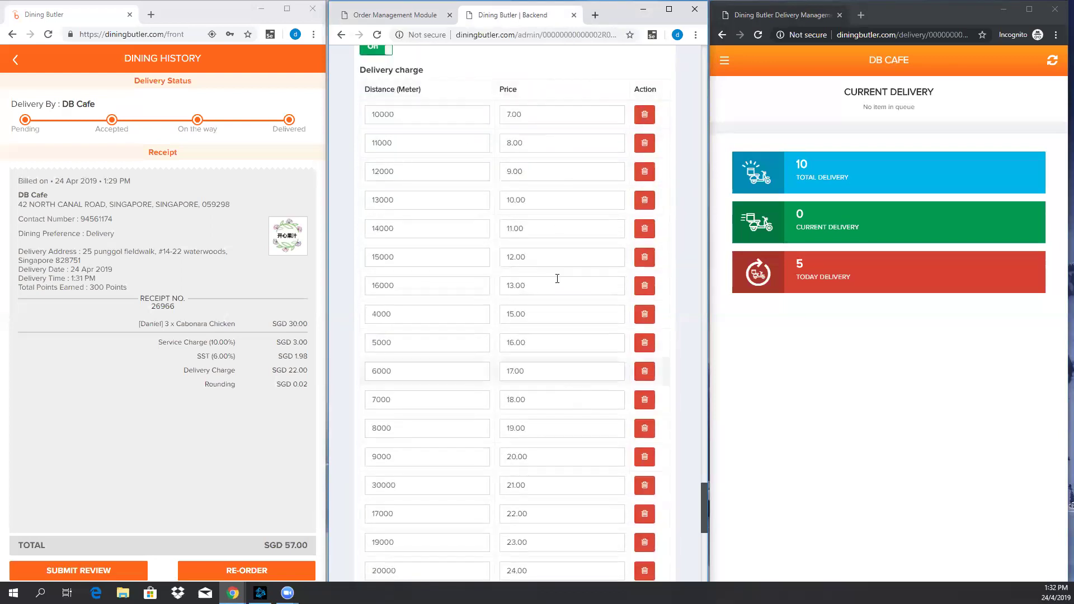
{"action": "scroll", "coordinate": [547, 235], "scroll_direction": "down", "scroll_amount": 6}
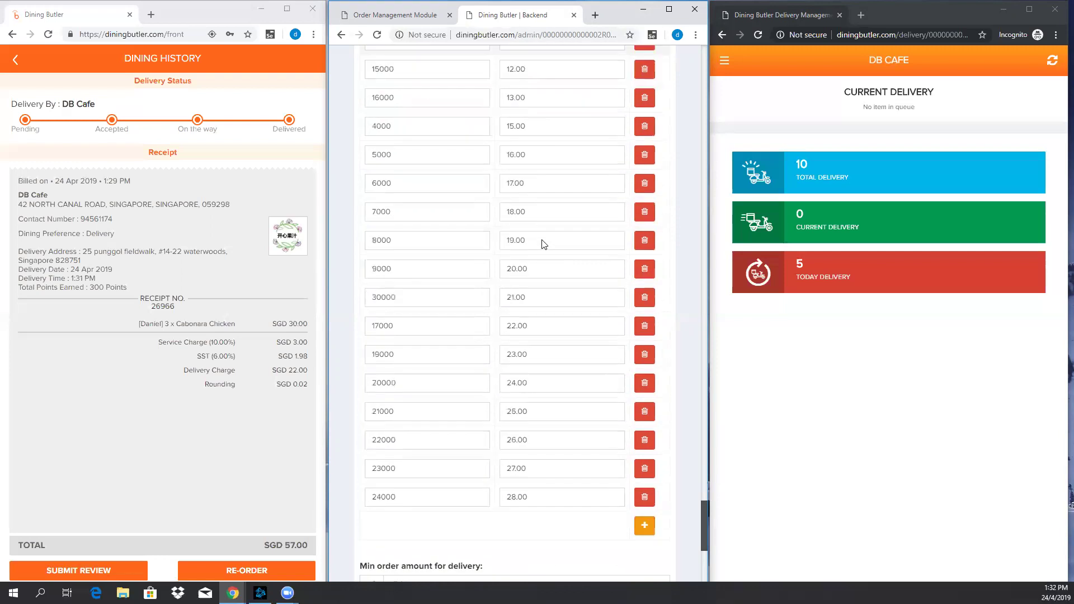
{"action": "scroll", "coordinate": [541, 242], "scroll_direction": "down", "scroll_amount": 4}
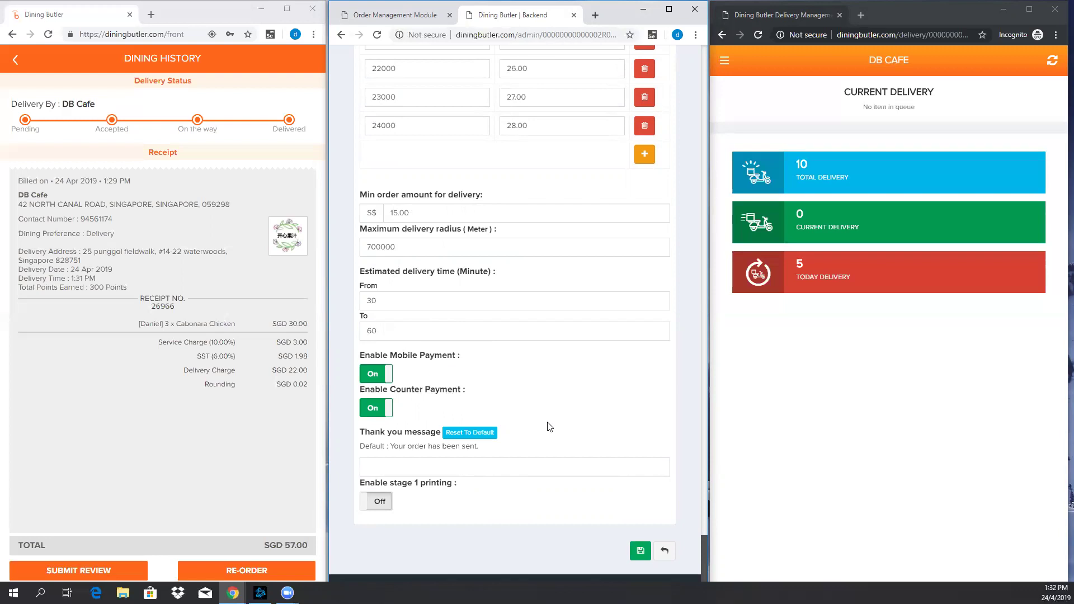
Look back through the backend settings above the delivery module, through the Takeaway, Dine-in and Outreach sections.
{"action": "scroll", "coordinate": [550, 417], "scroll_direction": "up", "scroll_amount": 4}
{"action": "scroll", "coordinate": [550, 407], "scroll_direction": "up", "scroll_amount": 13}
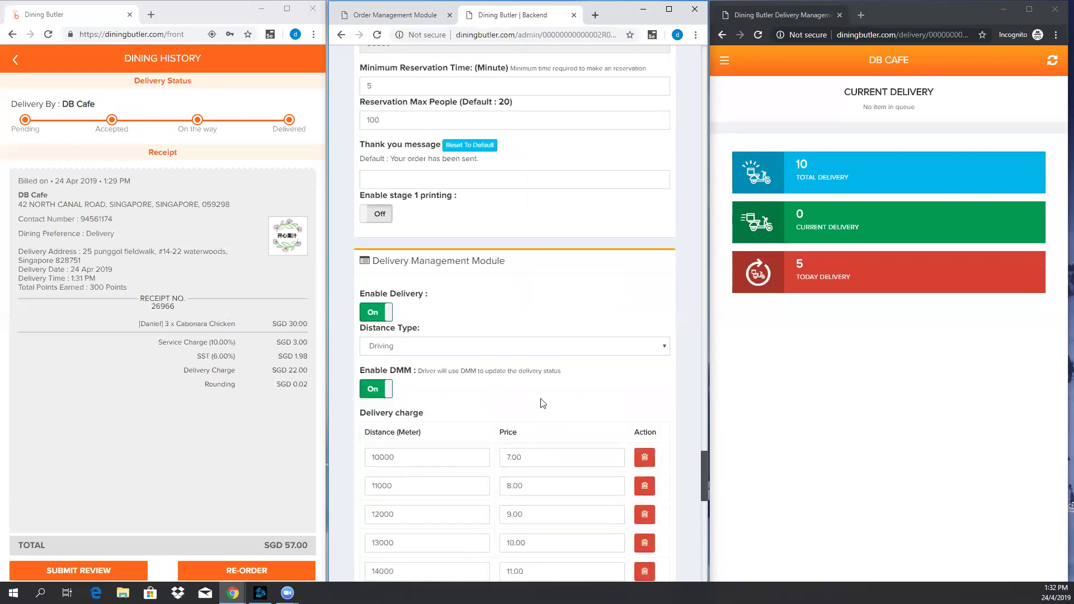
{"action": "scroll", "coordinate": [535, 409], "scroll_direction": "up", "scroll_amount": 15}
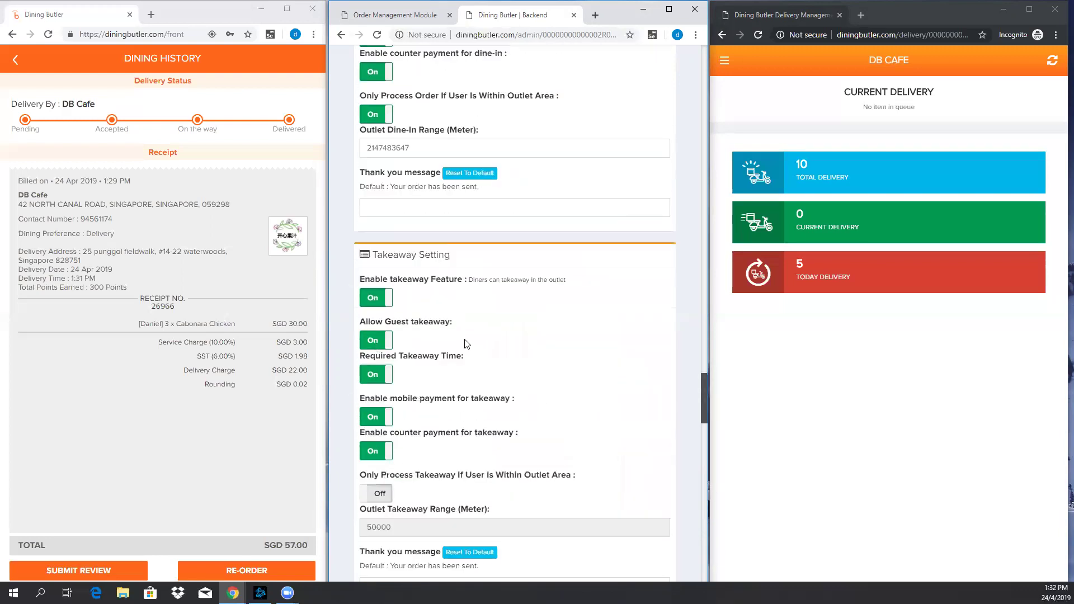
{"action": "scroll", "coordinate": [472, 346], "scroll_direction": "up", "scroll_amount": 3}
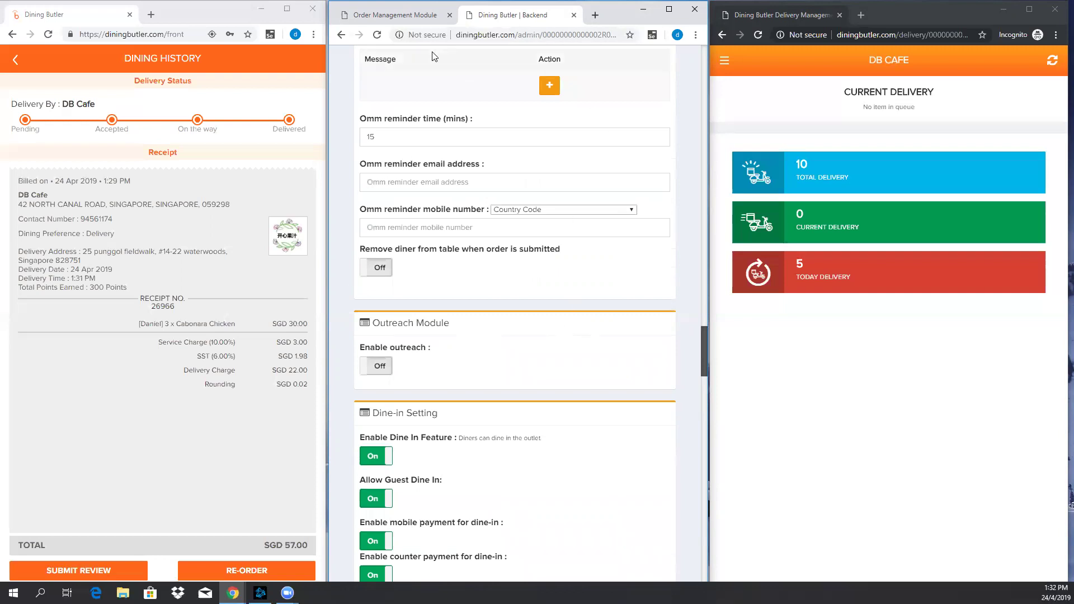